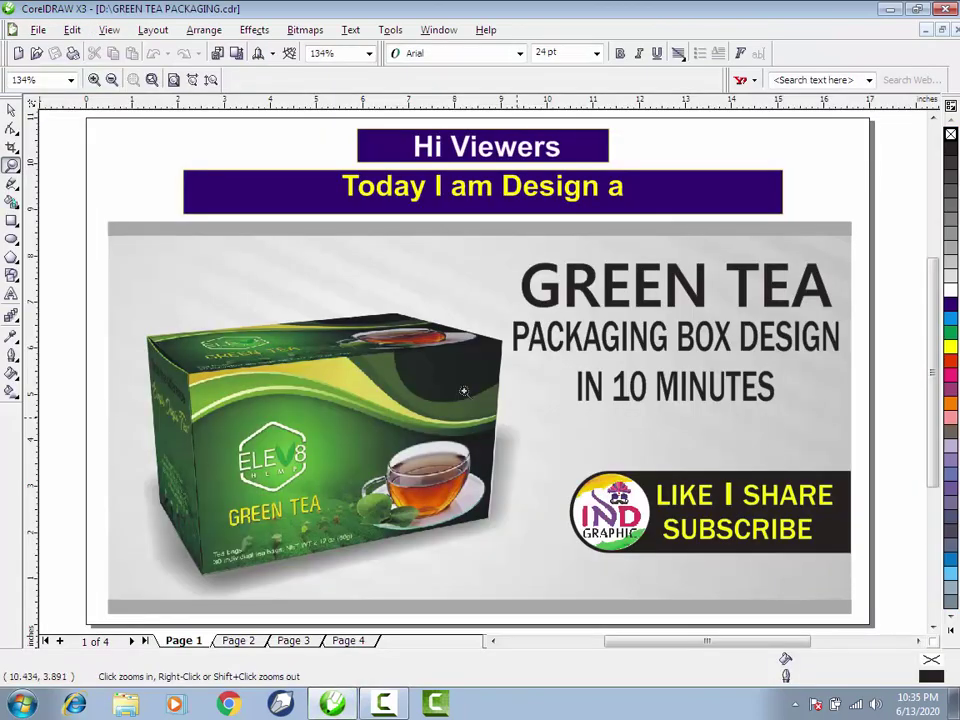
Open page 3, which holds the blank tea box dieline and the design elements.
left_click(12, 110)
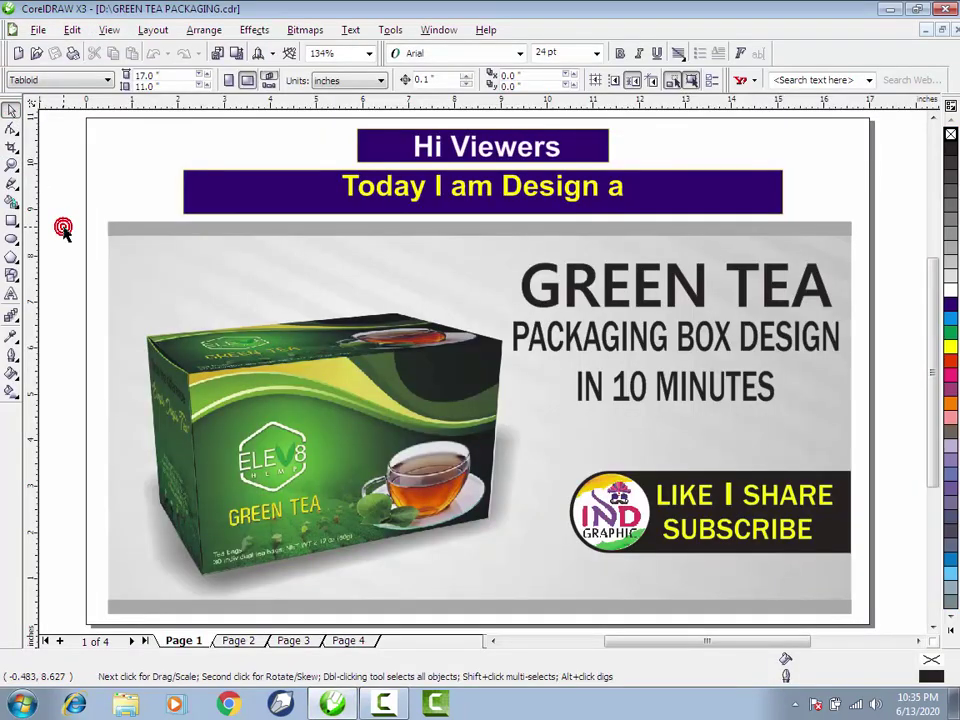
left_click(299, 642)
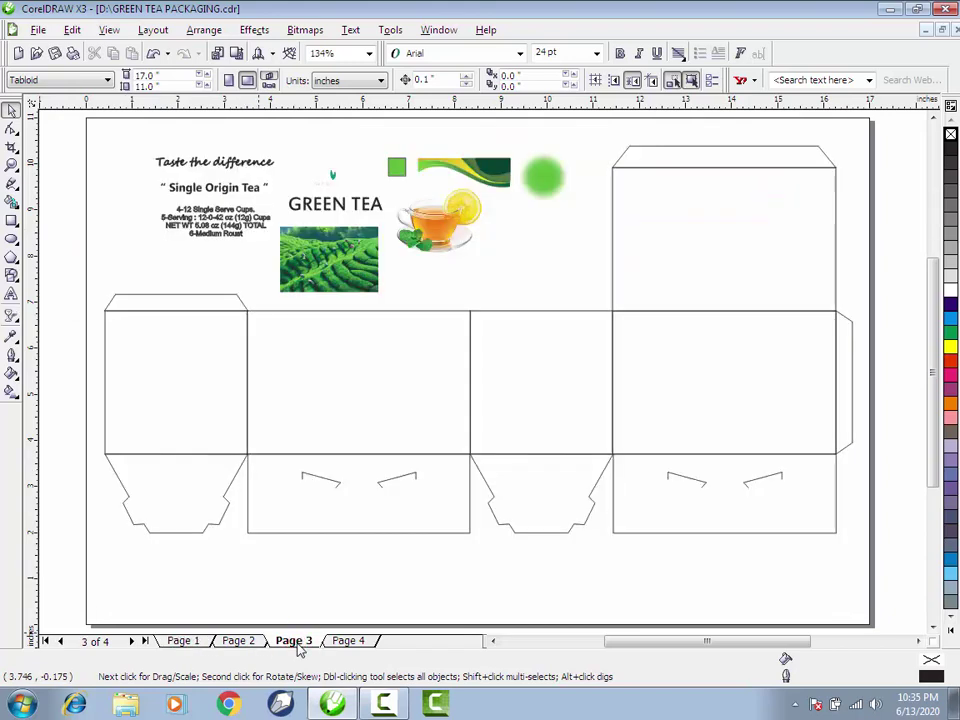
left_click(279, 584)
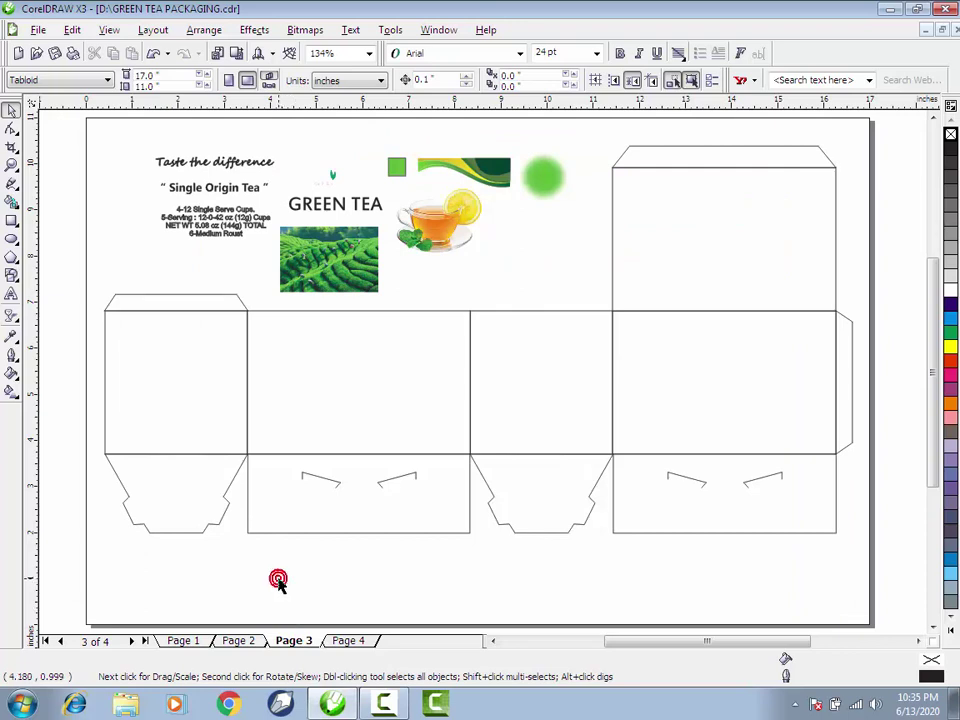
Place a copy of the tea plantation photo over the front panel and resize it to about 4.84 by 3.09 inches.
left_click(336, 278)
left_click_drag(334, 278, 457, 459)
left_click_drag(456, 327, 475, 315)
left_click_drag(264, 315, 249, 305)
left_click_drag(249, 382, 240, 382)
left_click_drag(317, 414, 319, 464)
PowerClip the enlarged plantation photo inside the front panel rectangle.
left_click(255, 30)
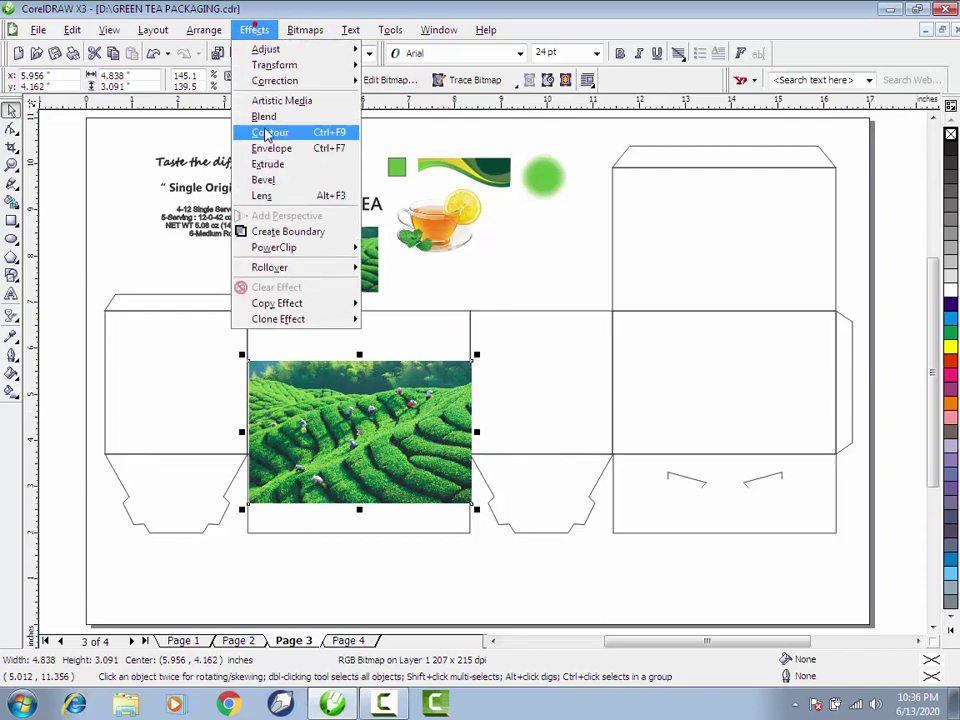
mouse_move(347, 249)
left_click(396, 249)
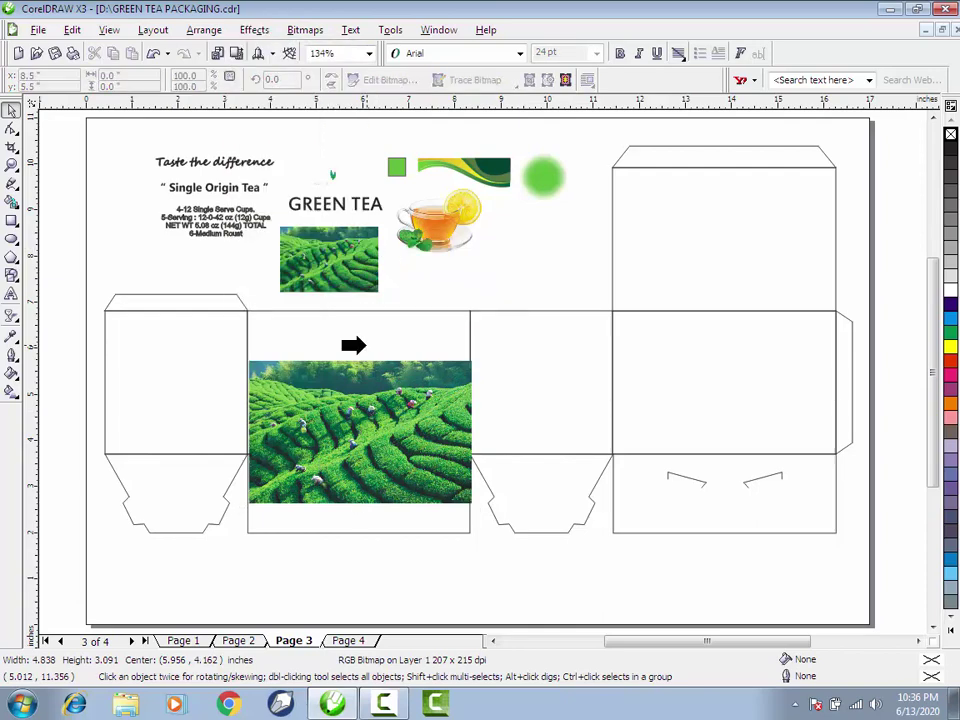
left_click(356, 343)
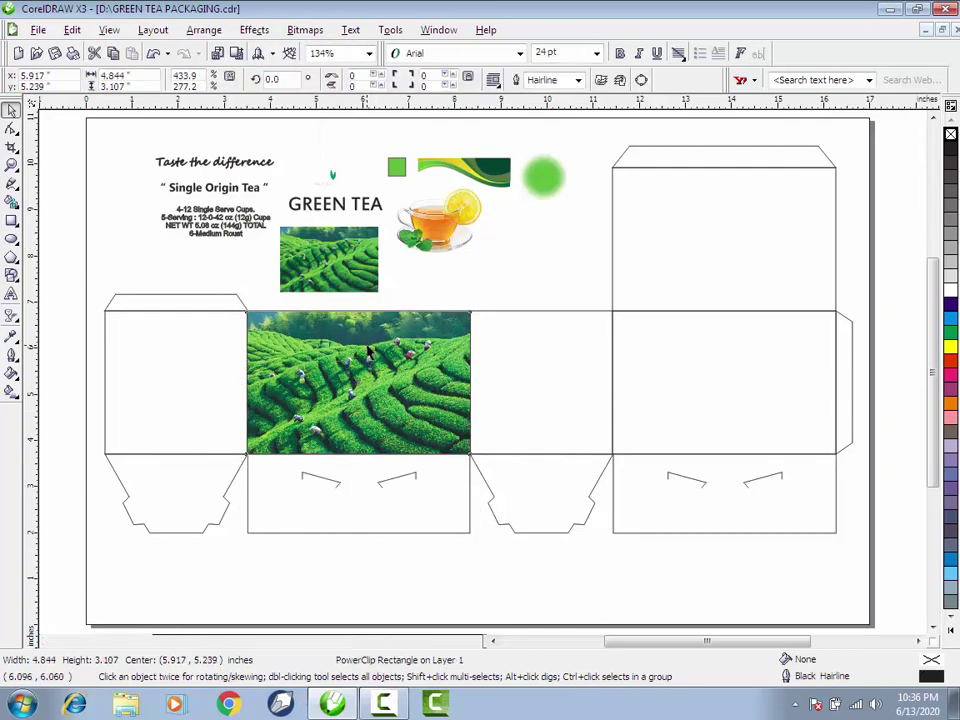
Edit the front panel's PowerClip contents and apply a linear transparency that fades the photo toward its upper-left corner.
left_click(367, 345, "ctrl")
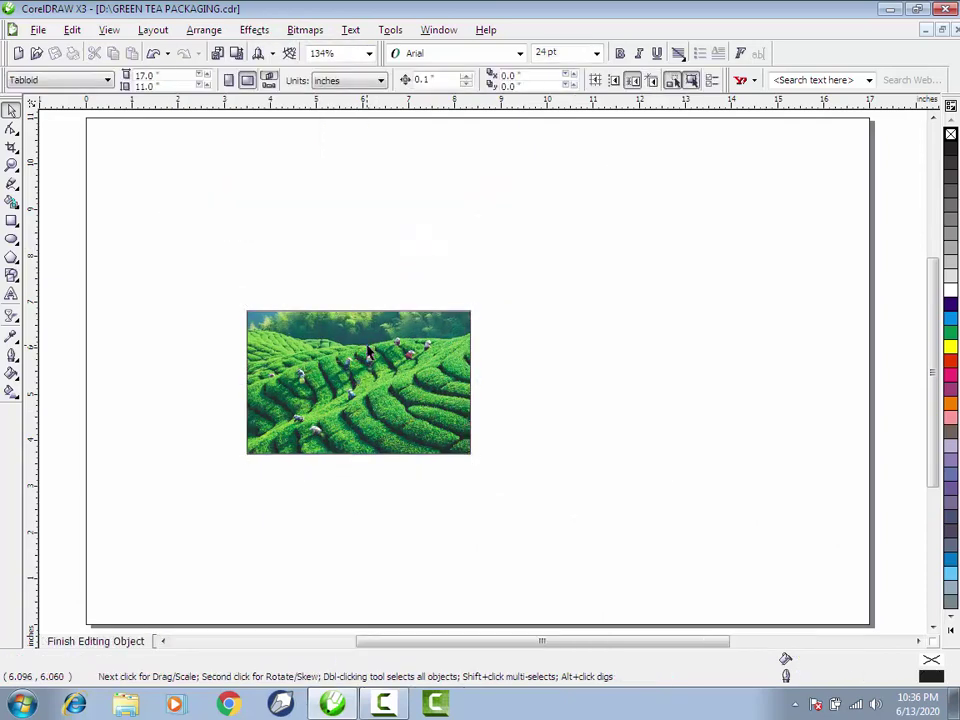
left_click(12, 318)
left_click(152, 322)
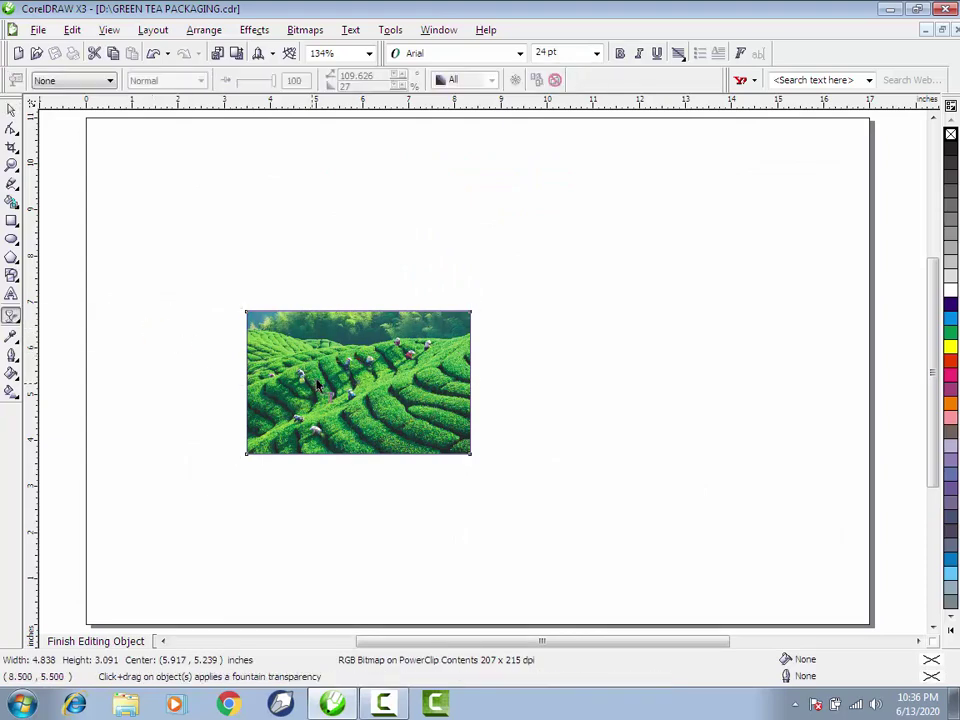
left_click_drag(377, 390, 241, 298)
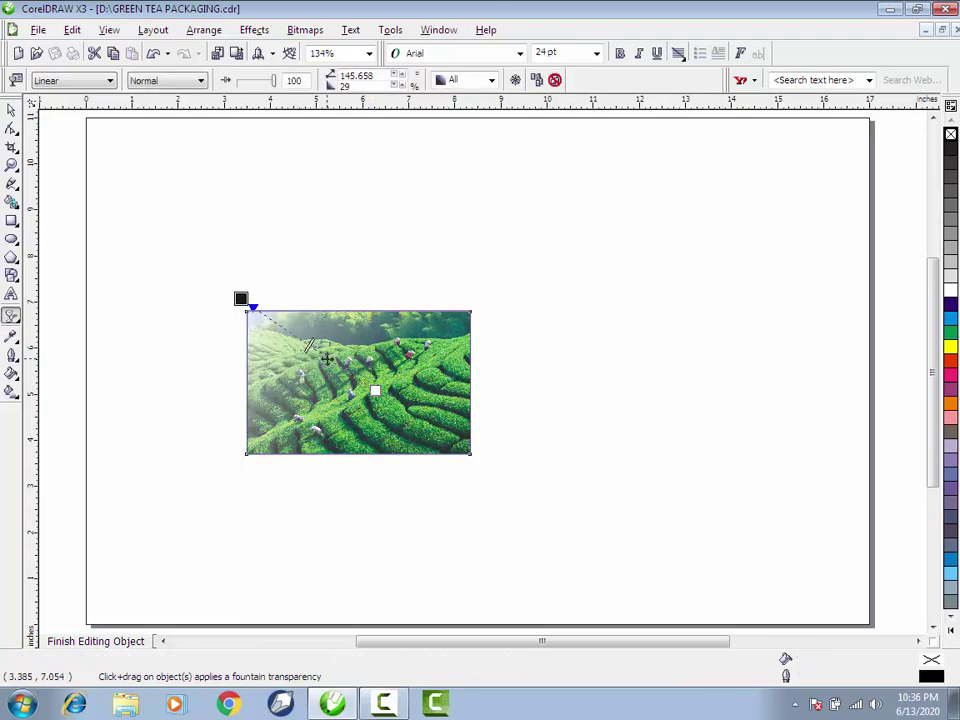
left_click_drag(375, 390, 391, 412)
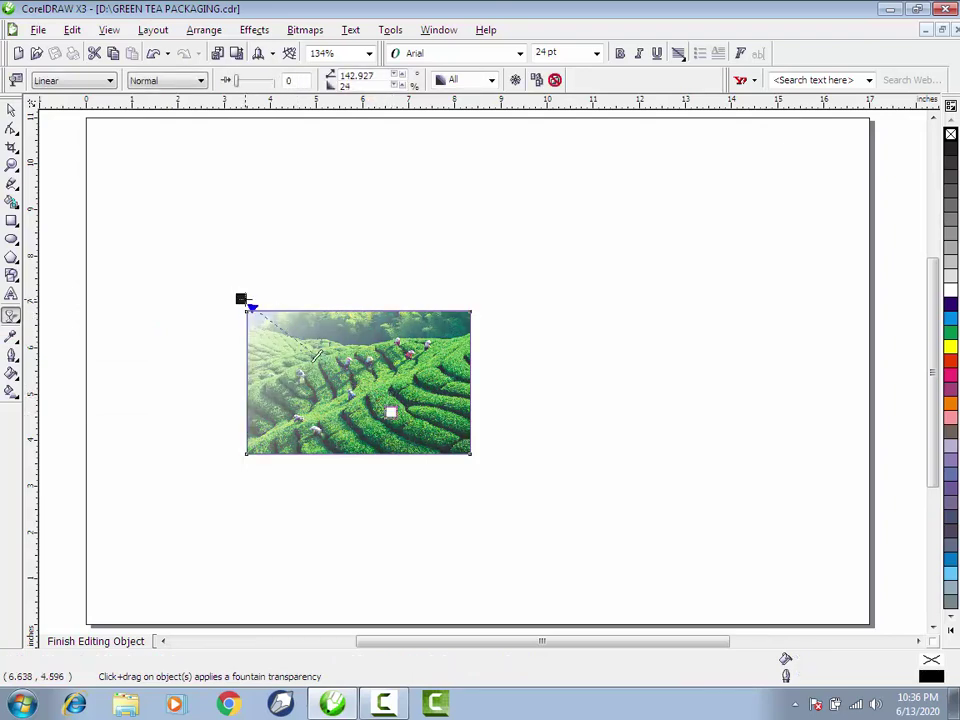
left_click_drag(242, 299, 282, 289)
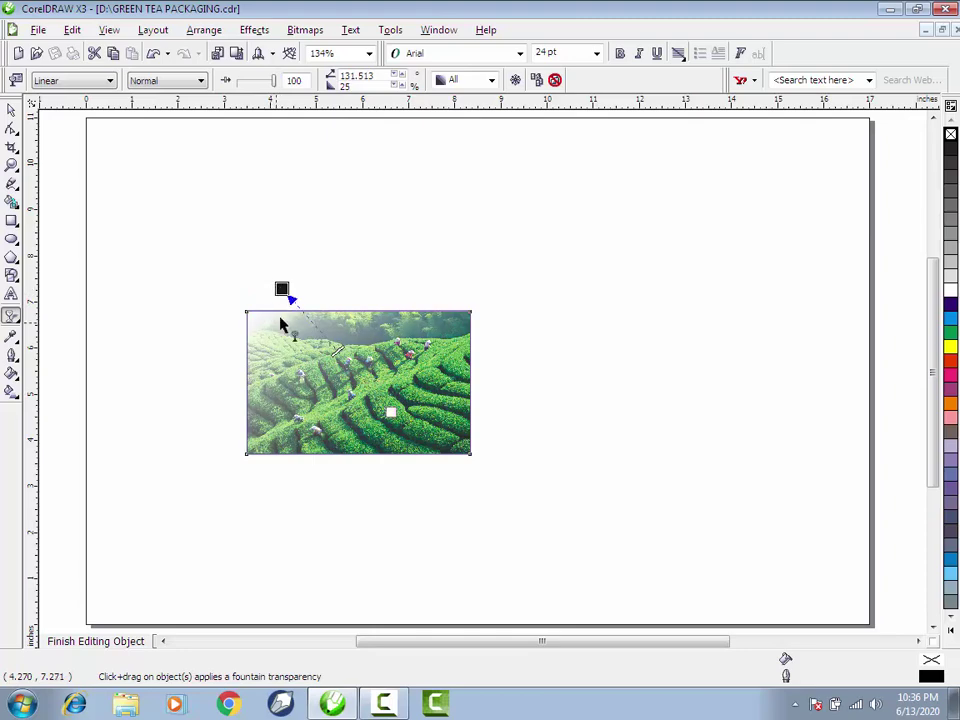
left_click_drag(391, 412, 438, 464)
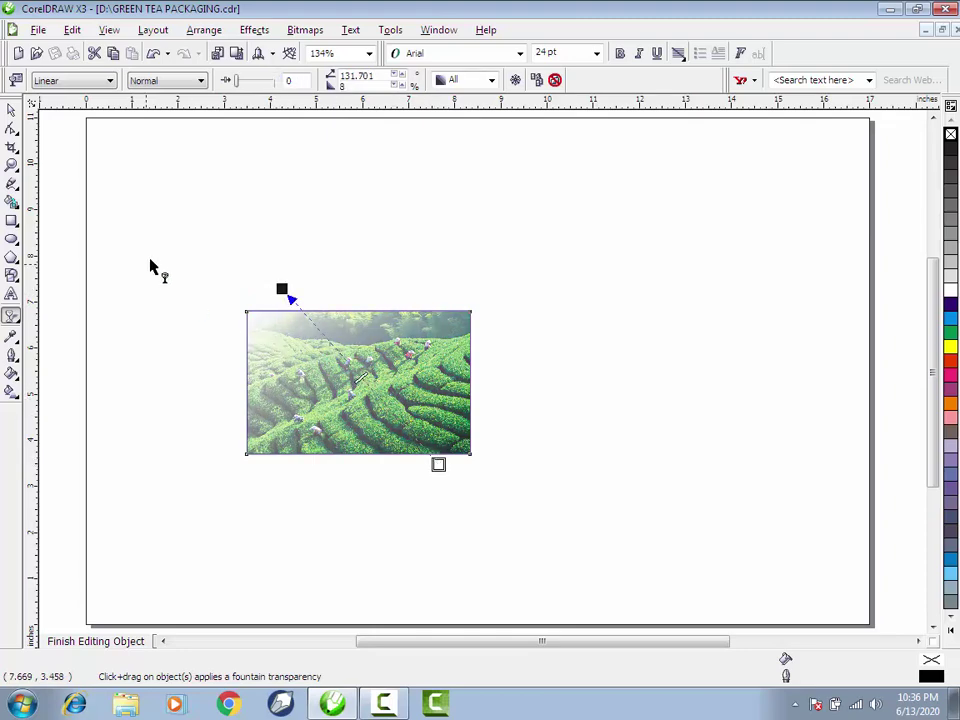
left_click(14, 112)
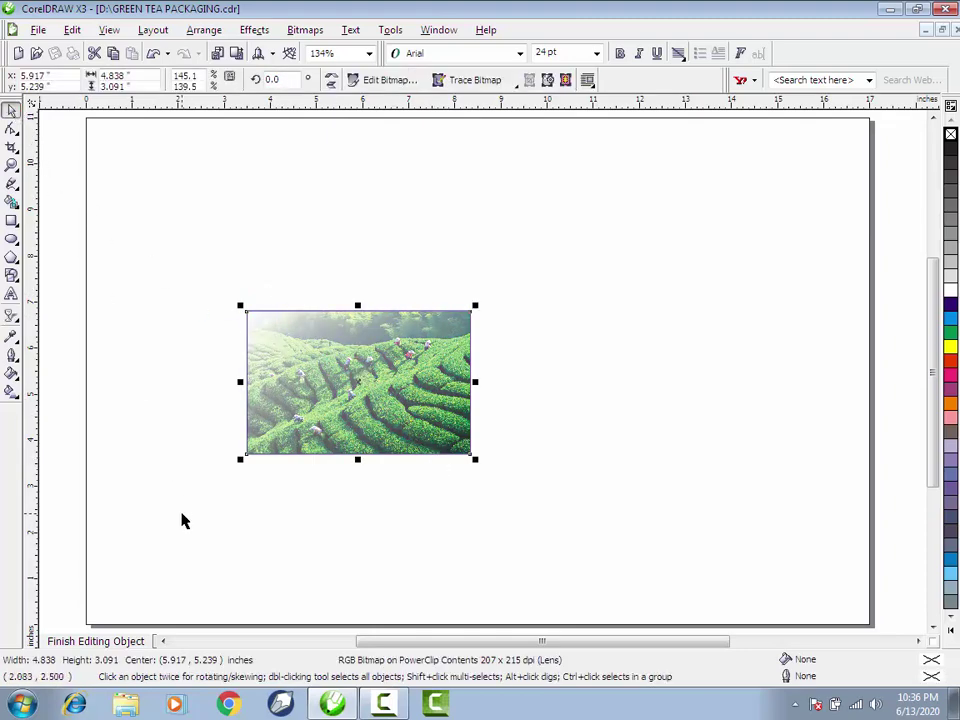
left_click(124, 641)
left_click(120, 266)
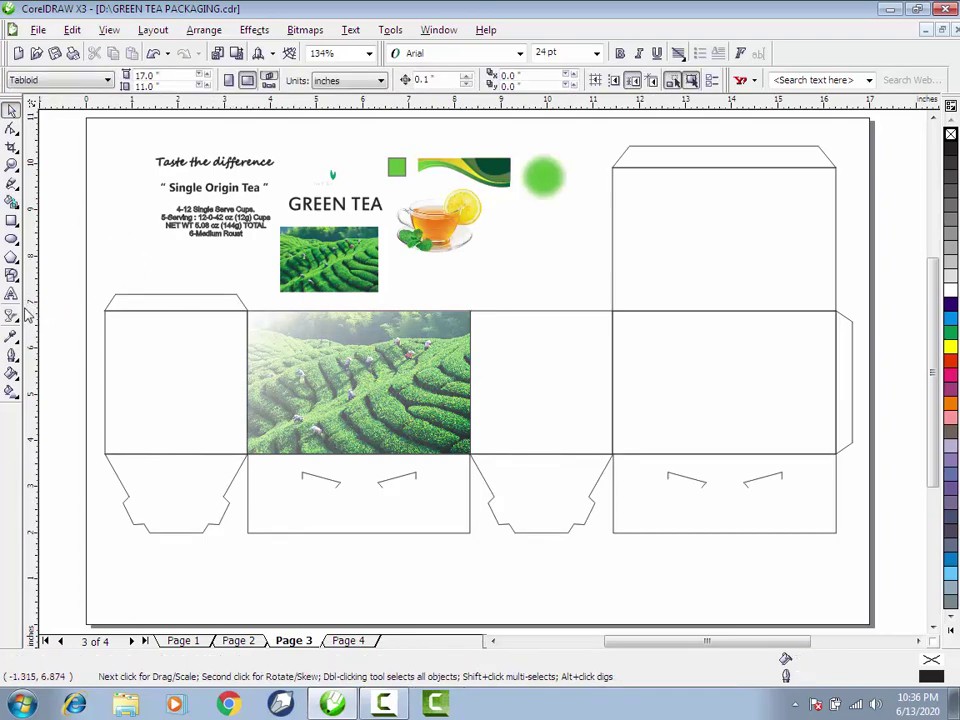
Sample the light green of the small square swatch and fill the front panel rectangle with it.
left_click(11, 337)
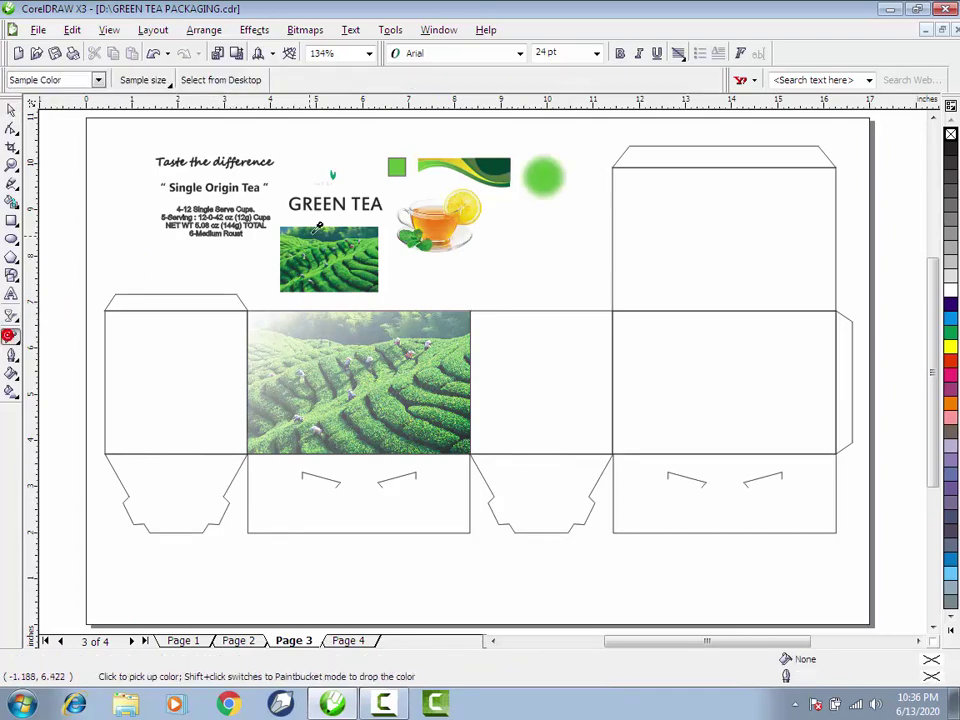
left_click(394, 170)
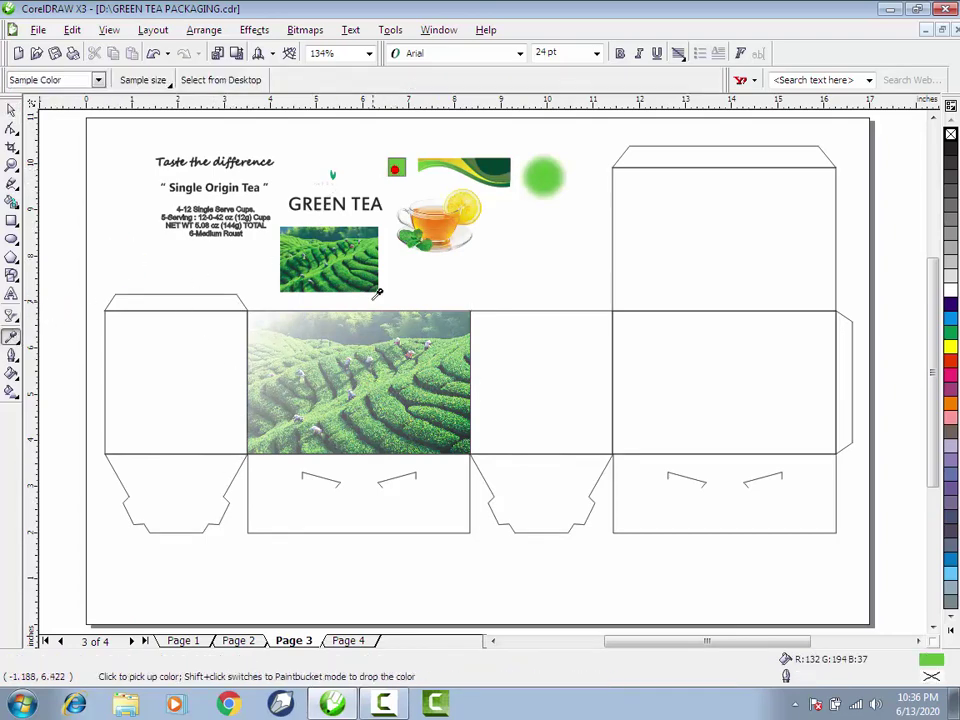
left_click(356, 354)
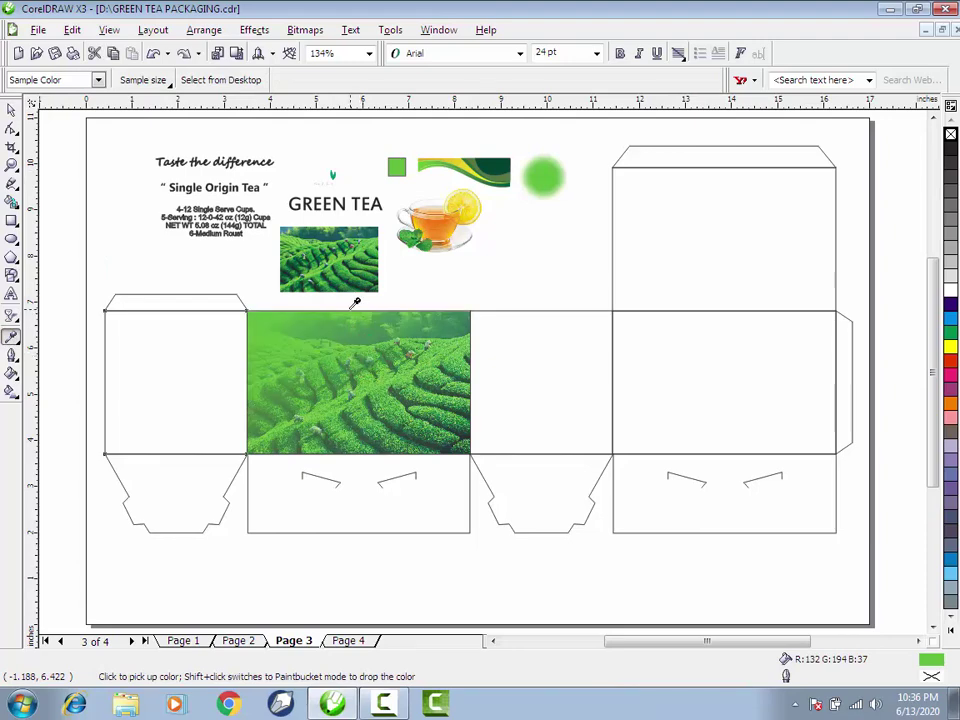
left_click(11, 109)
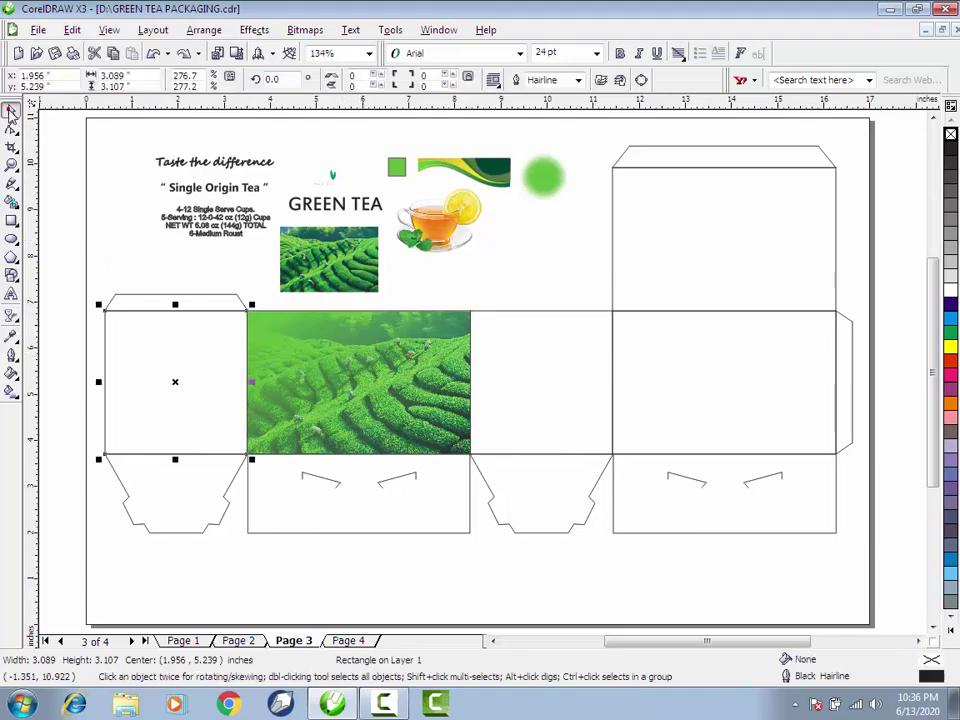
left_click(107, 221)
left_click(436, 280)
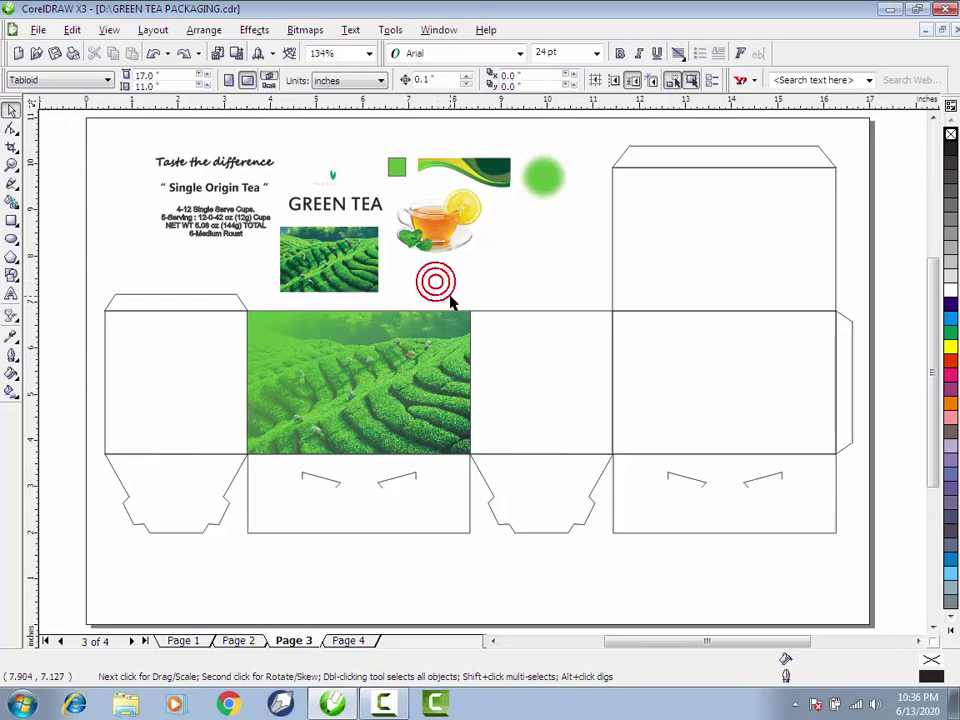
Duplicate the blurred green circle and PowerClip the copy inside the front panel.
left_click_drag(543, 180, 525, 266)
right_click(525, 266)
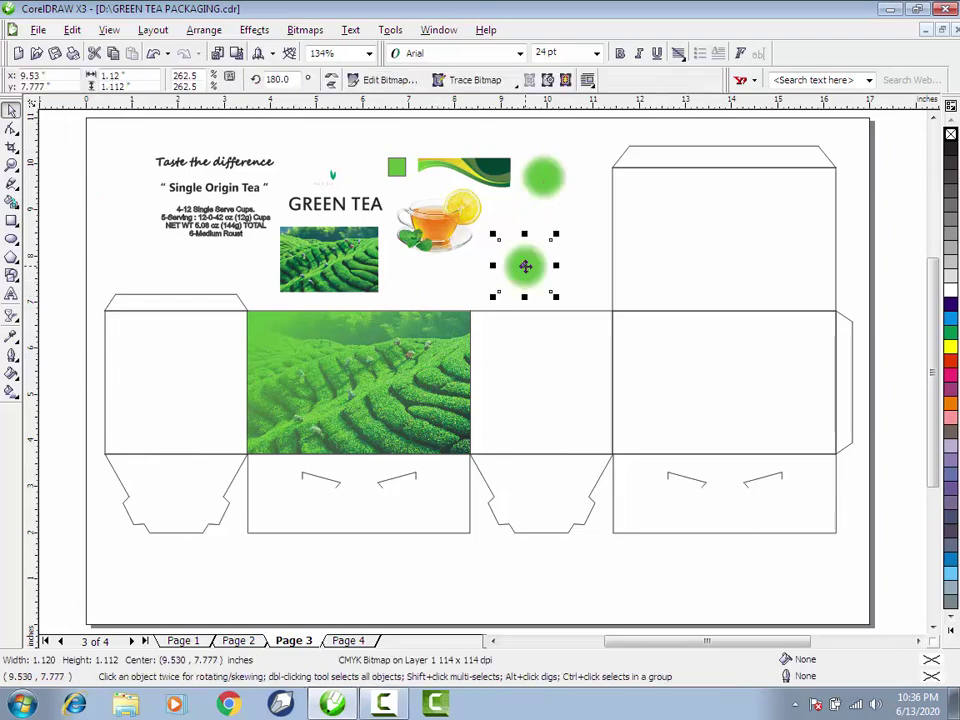
left_click(254, 30)
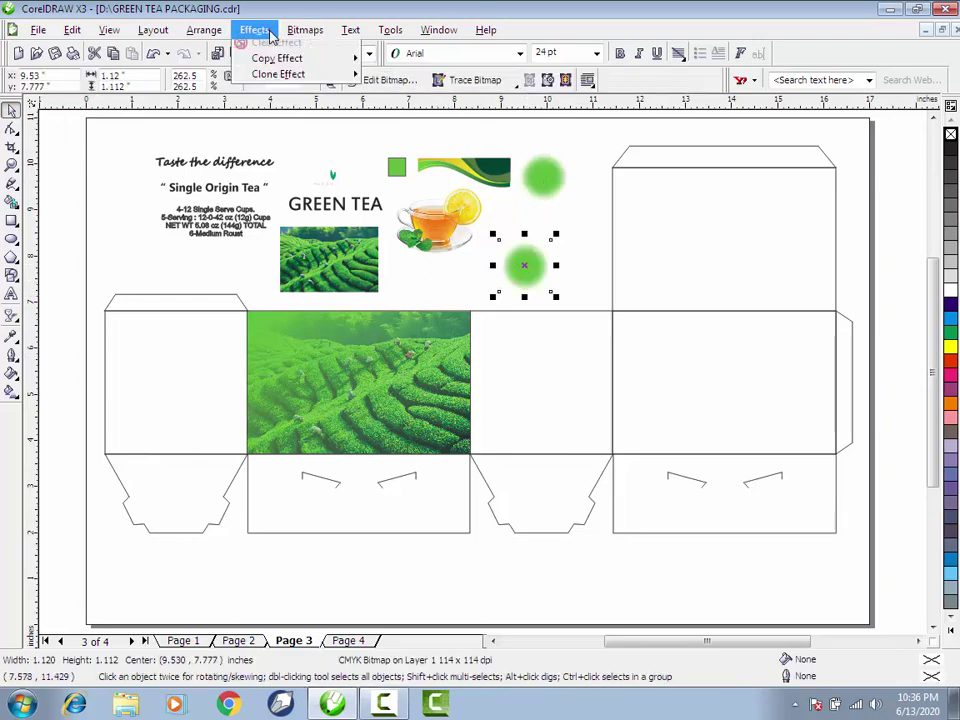
mouse_move(298, 248)
left_click(390, 250)
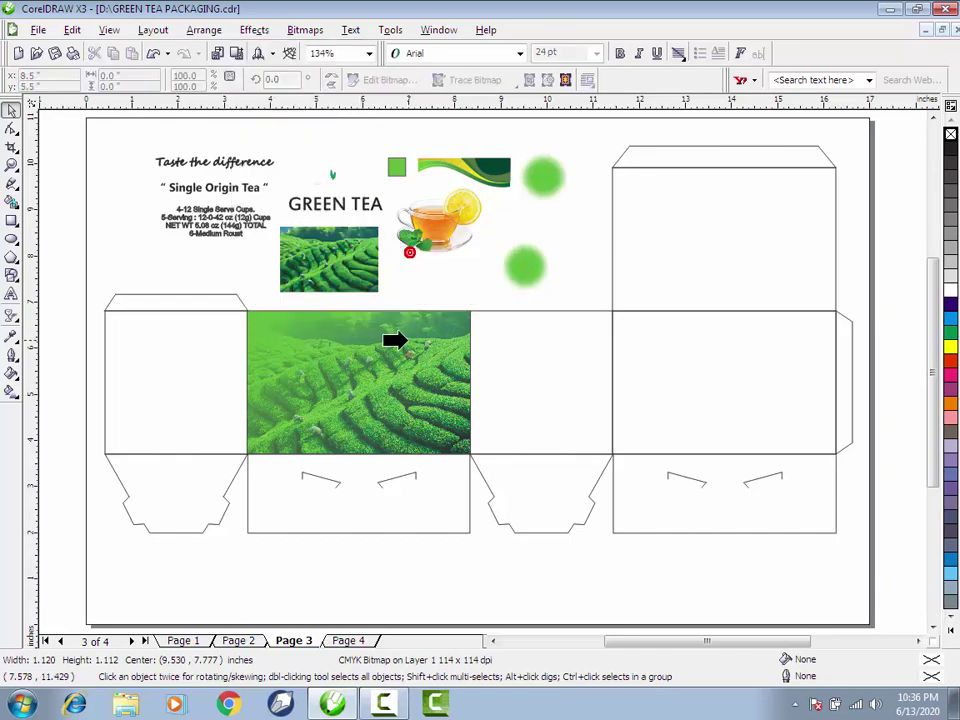
left_click(408, 341)
Inside the front panel's PowerClip, stretch a green glow to about 10.66 by 3.32 inches across the photo's top, with a small glow lower left.
left_click(408, 341, "ctrl")
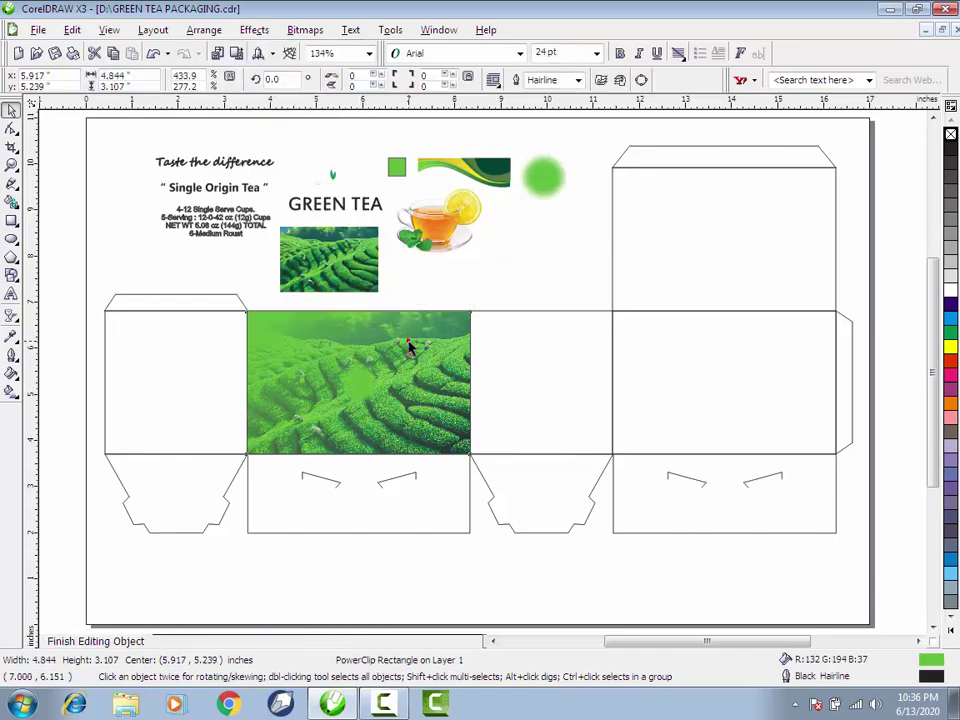
left_click_drag(358, 385, 634, 242)
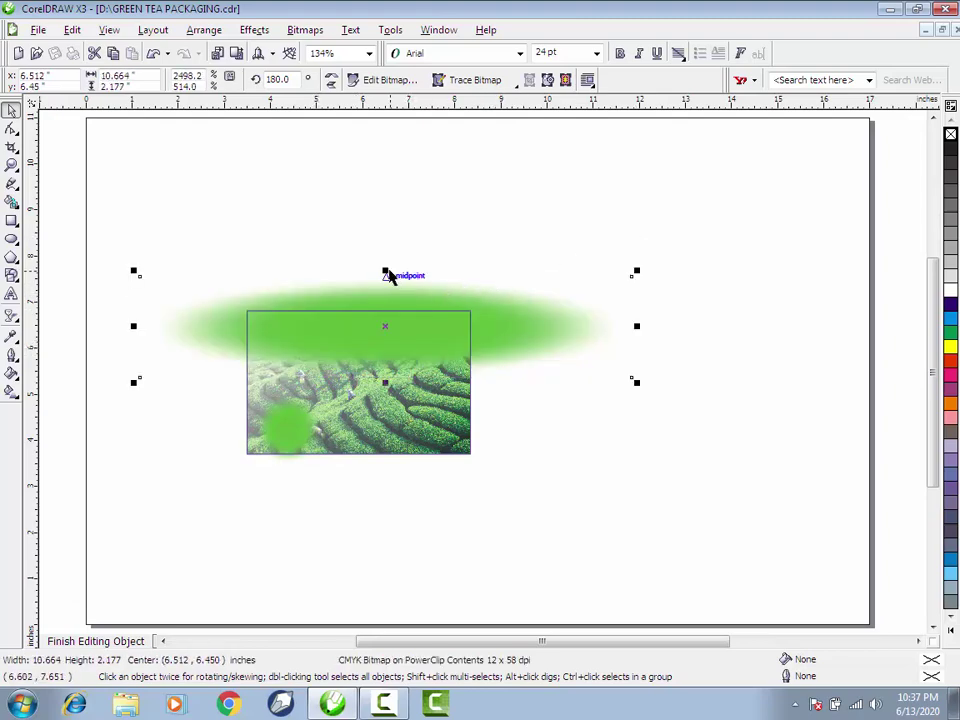
left_click_drag(388, 272, 393, 215)
mouse_move(377, 330)
left_mouse_down()
mouse_move(375, 364)
mouse_move(366, 349)
left_mouse_up()
left_click(98, 640)
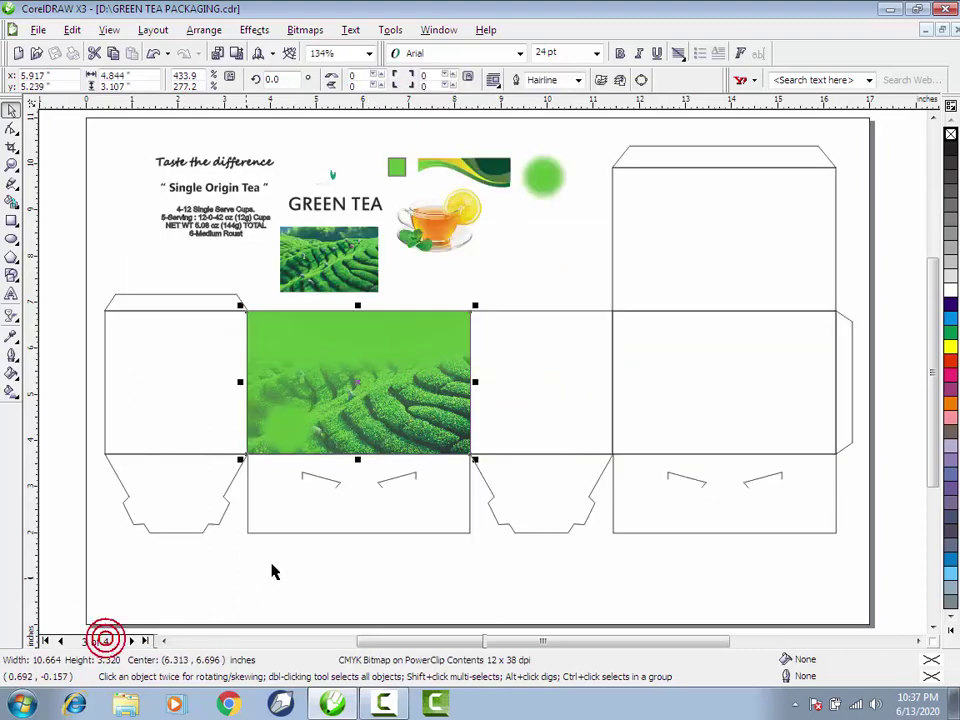
left_click(368, 571)
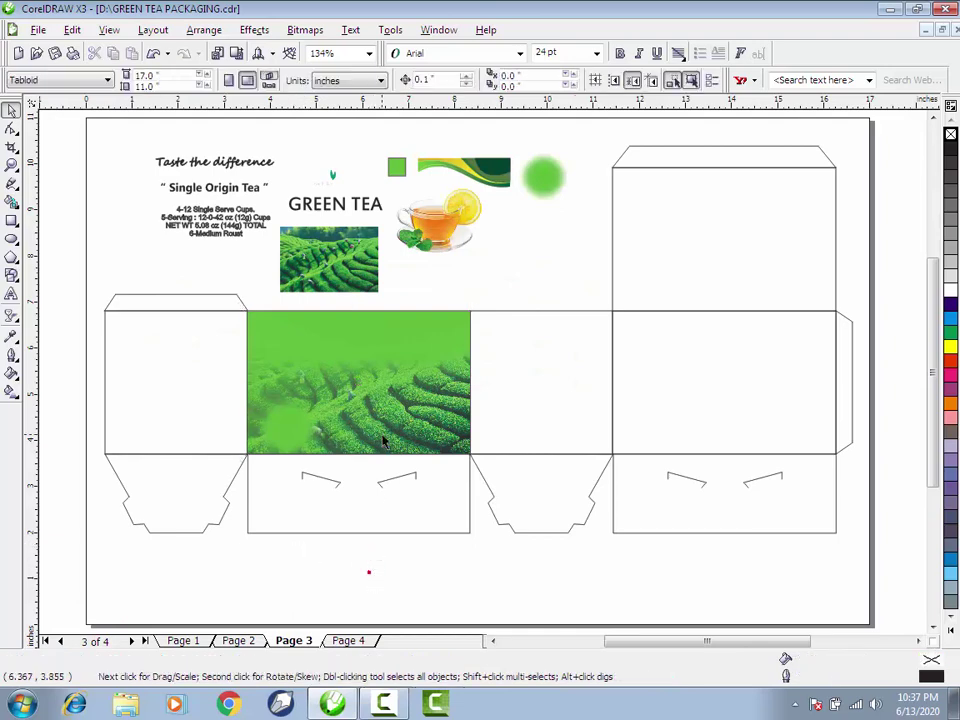
Move the yellow and green wave graphic onto the front panel's upper part and enlarge it to about 4.93 by 1.55 inches.
left_click(485, 170)
left_click_drag(481, 178, 471, 389)
left_click_drag(371, 374, 237, 394)
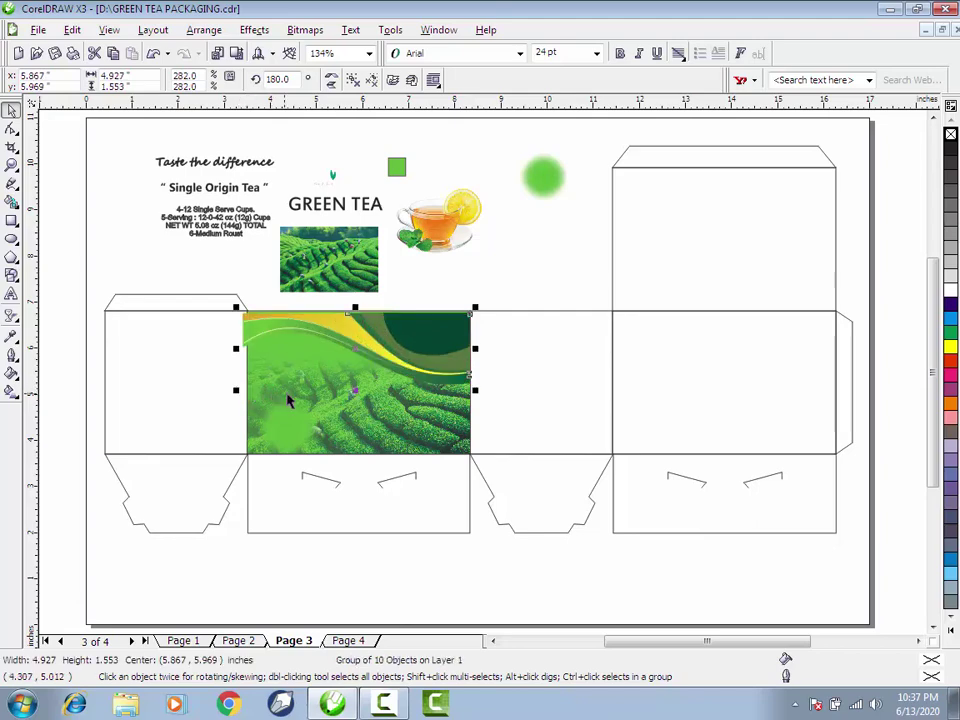
Align the wave graphic to the front panel's top edge and horizontal center, and fit it to the panel's width.
left_click(381, 420, "shift")
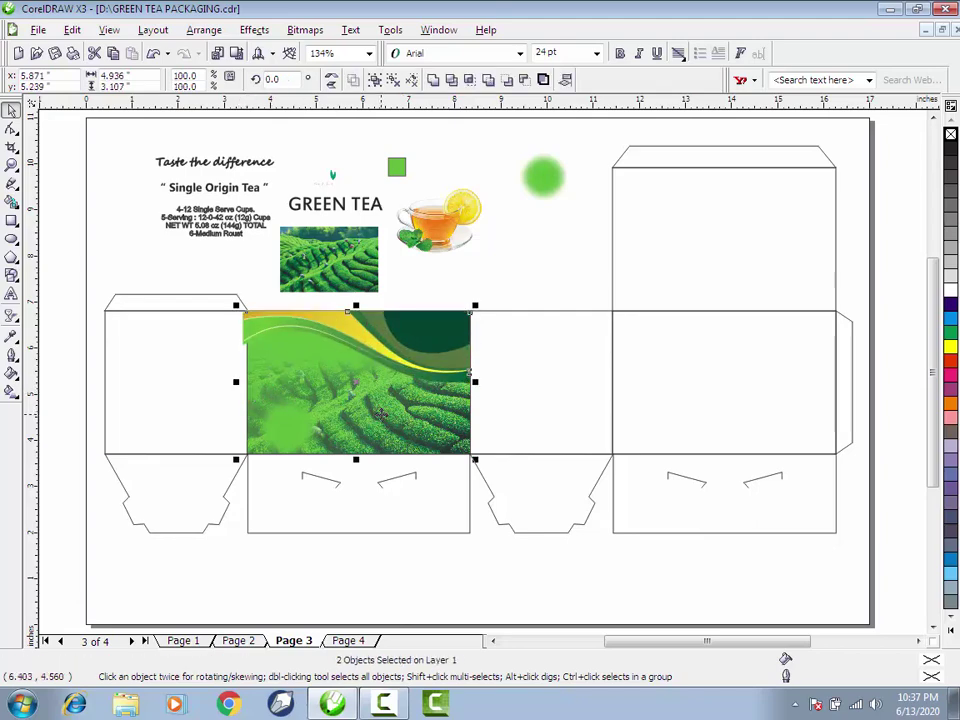
left_click(497, 245)
left_click(470, 369)
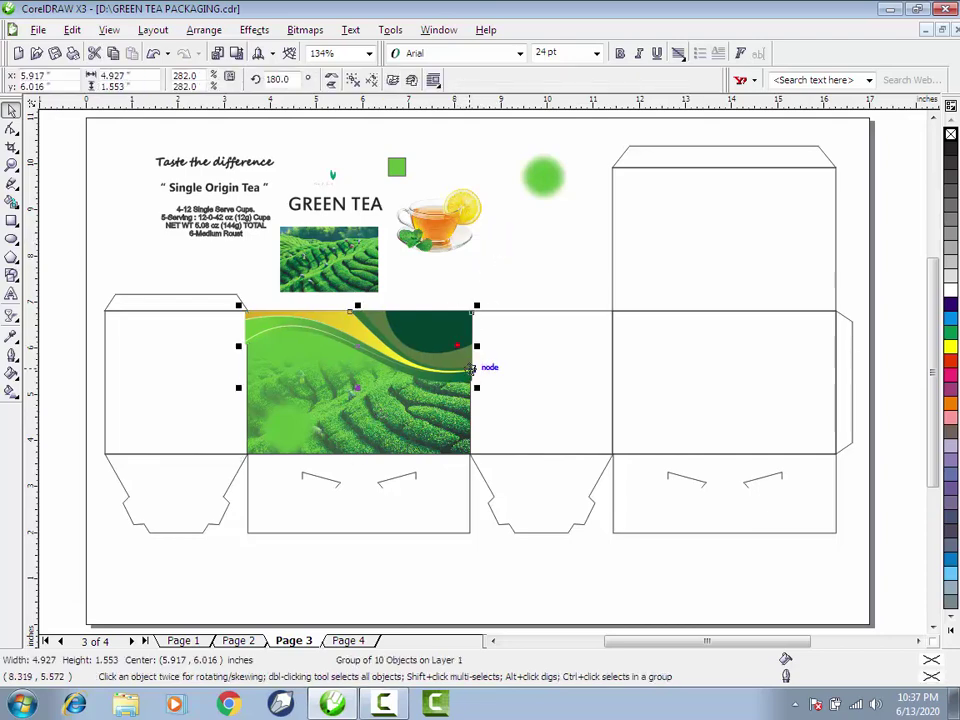
left_click_drag(471, 375, 477, 387)
left_click(520, 278)
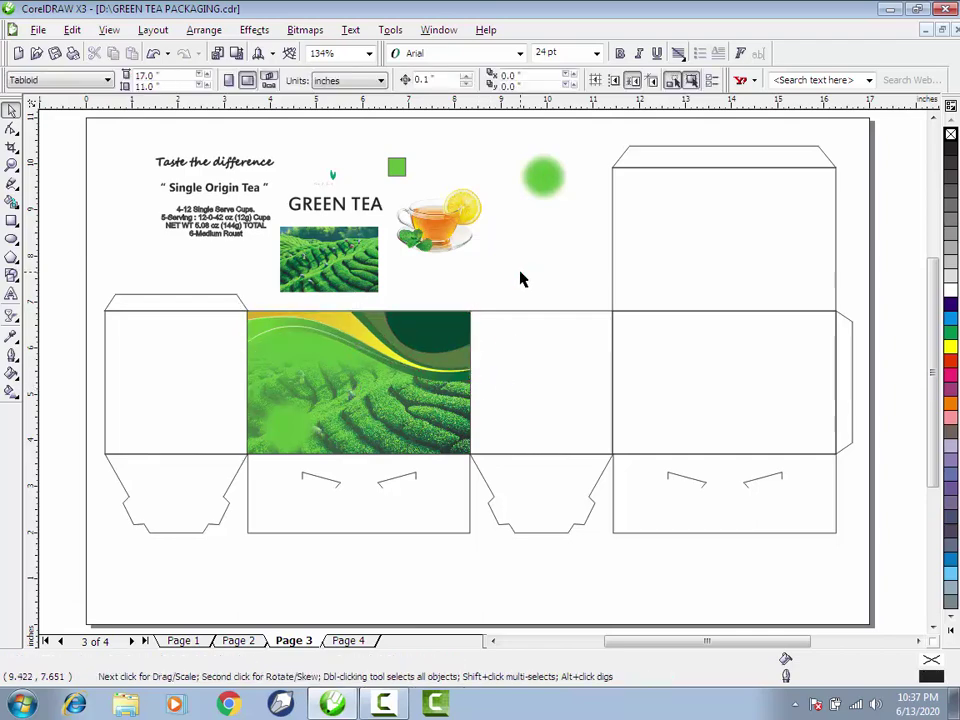
Place the ELEV8 logo in the front panel's upper-left area and the lemon tea cup image in its lower-left corner.
left_click_drag(322, 178, 299, 350)
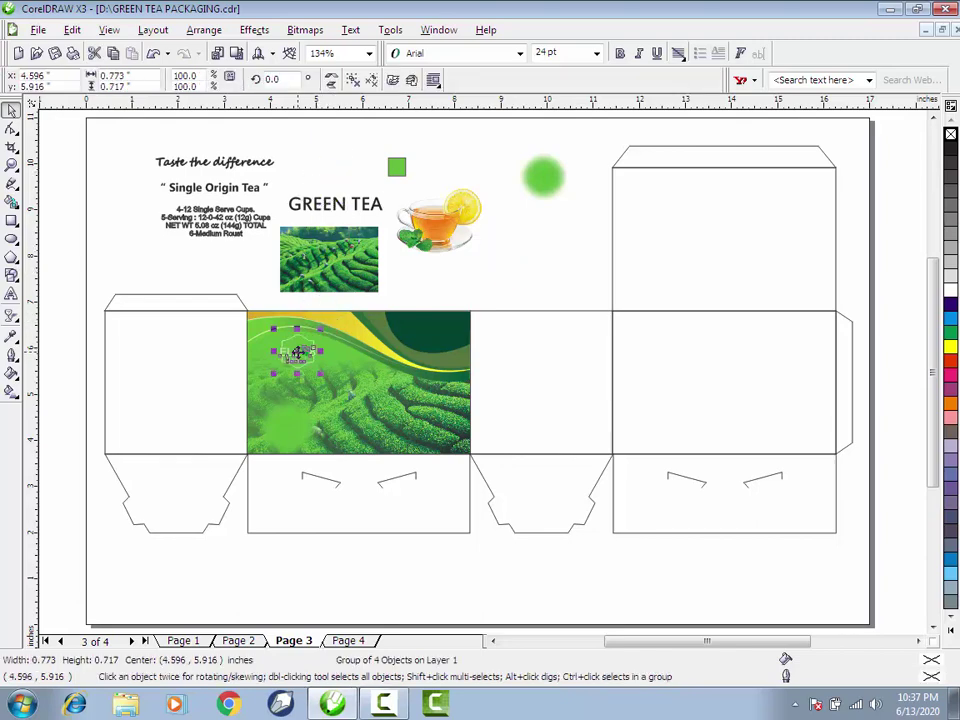
left_click(476, 289)
left_click_drag(464, 222, 318, 412)
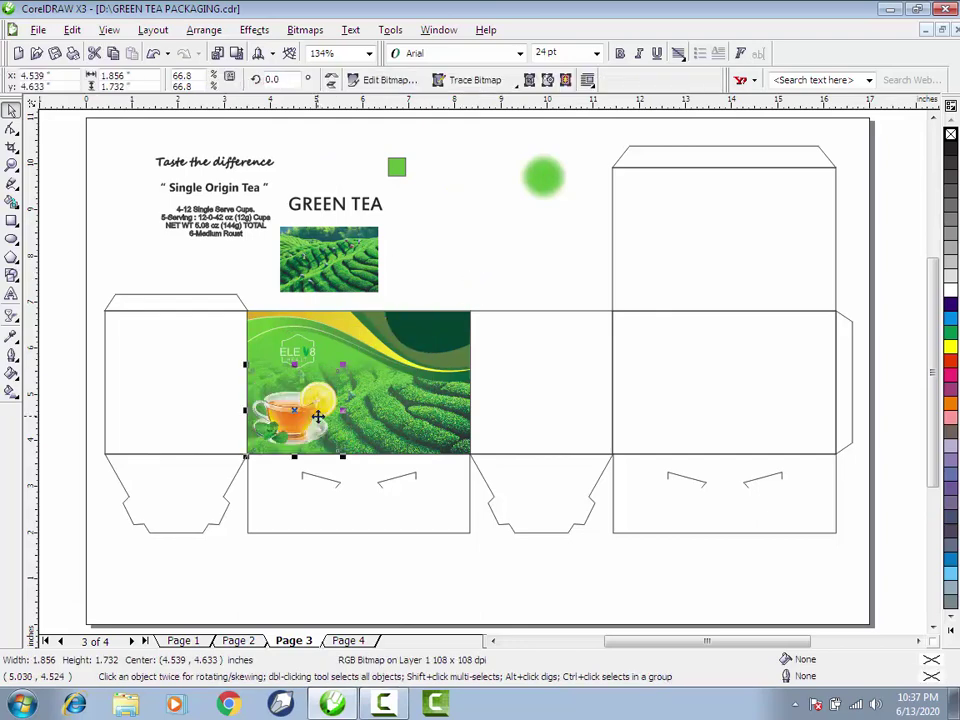
left_click(504, 253)
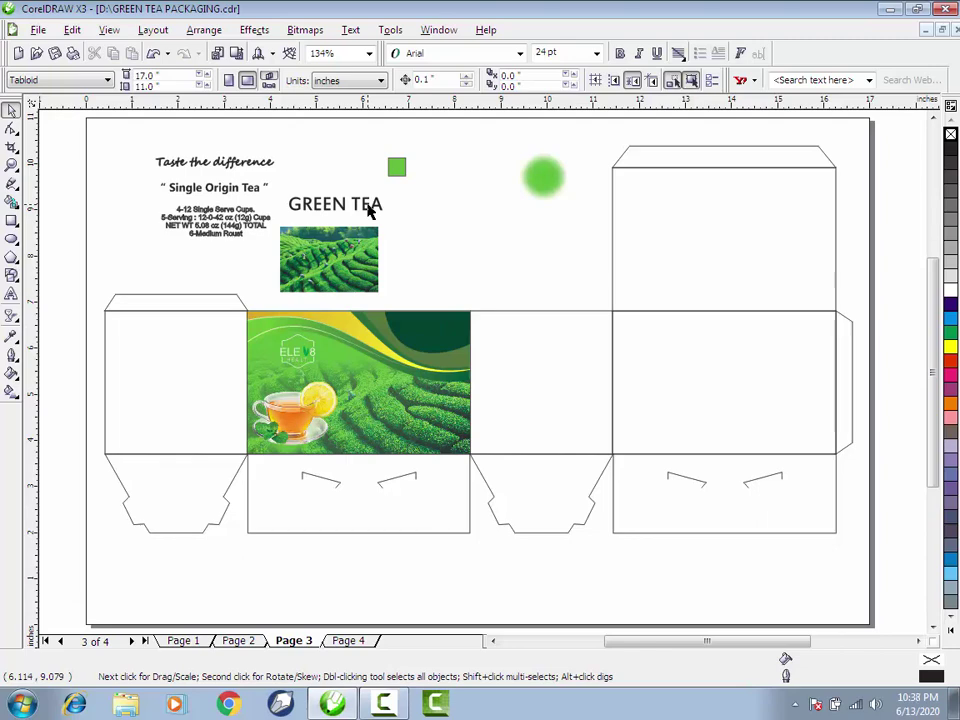
Move the GREEN TEA text to the front panel's lower-right area and fill it with yellow.
left_click_drag(370, 207, 440, 412)
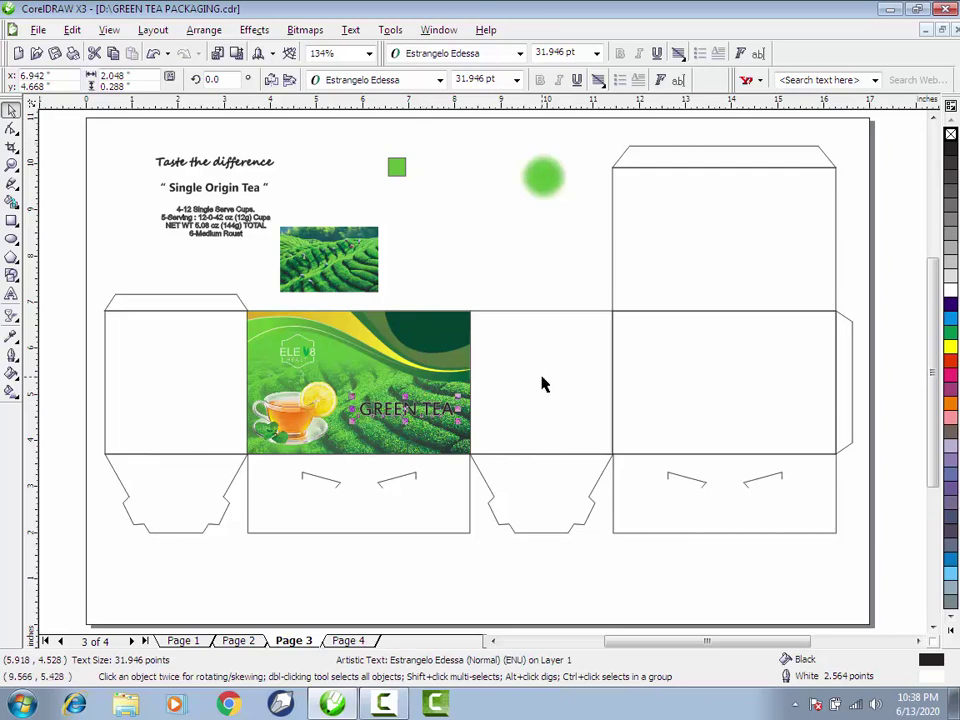
left_click(949, 348)
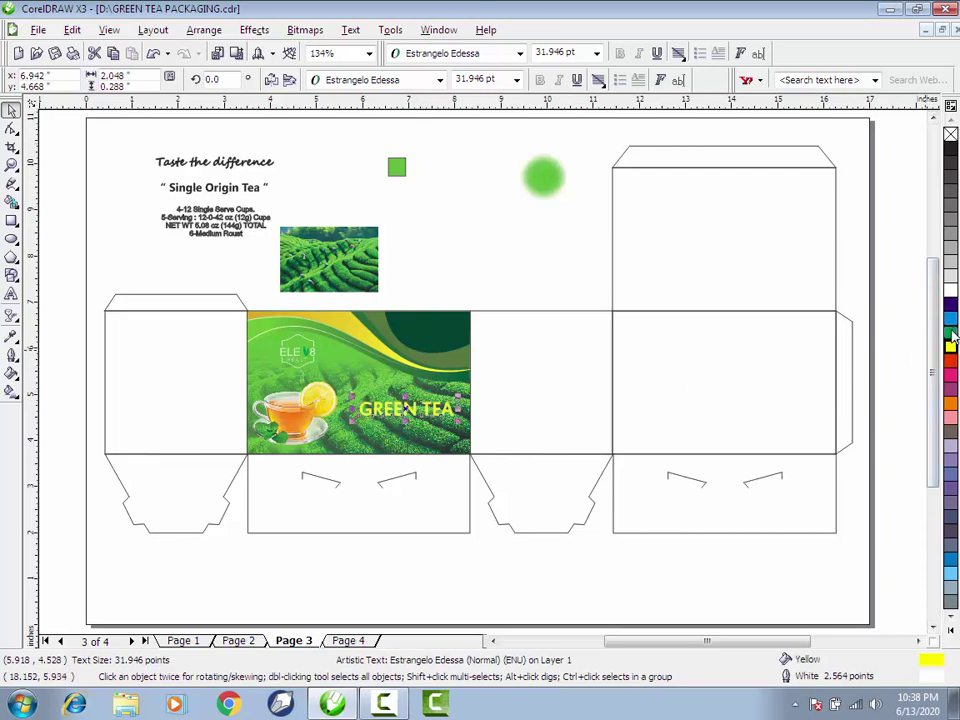
Give the front panel's GREEN TEA text a green outline.
right_click(950, 331)
left_click(500, 271)
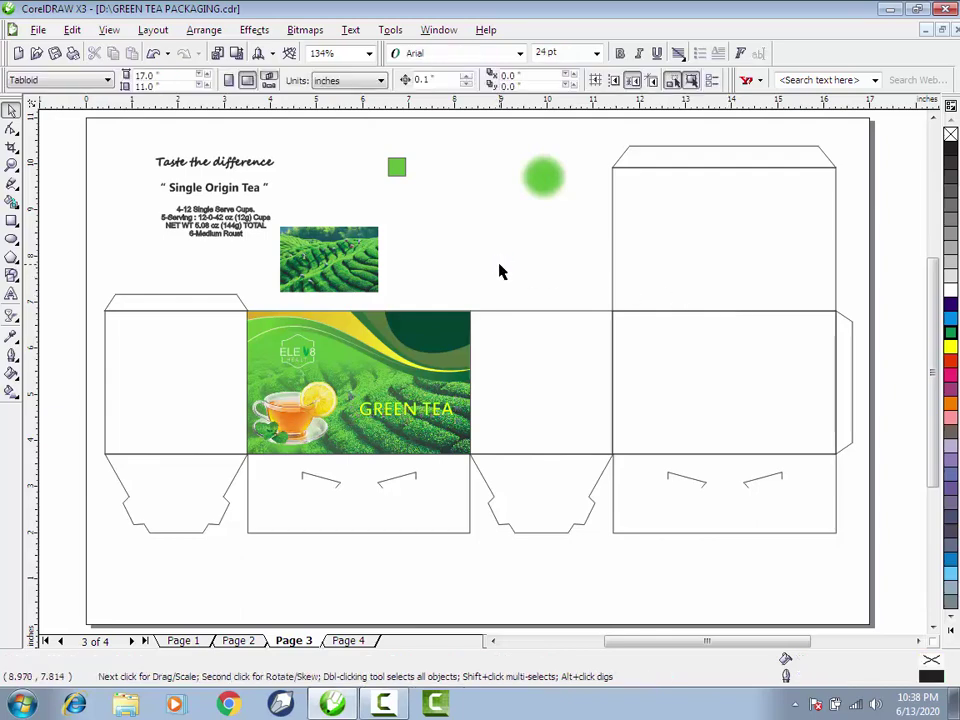
PowerClip the tea plantation photo into the empty side panel beside the front panel's left edge.
left_click(370, 263)
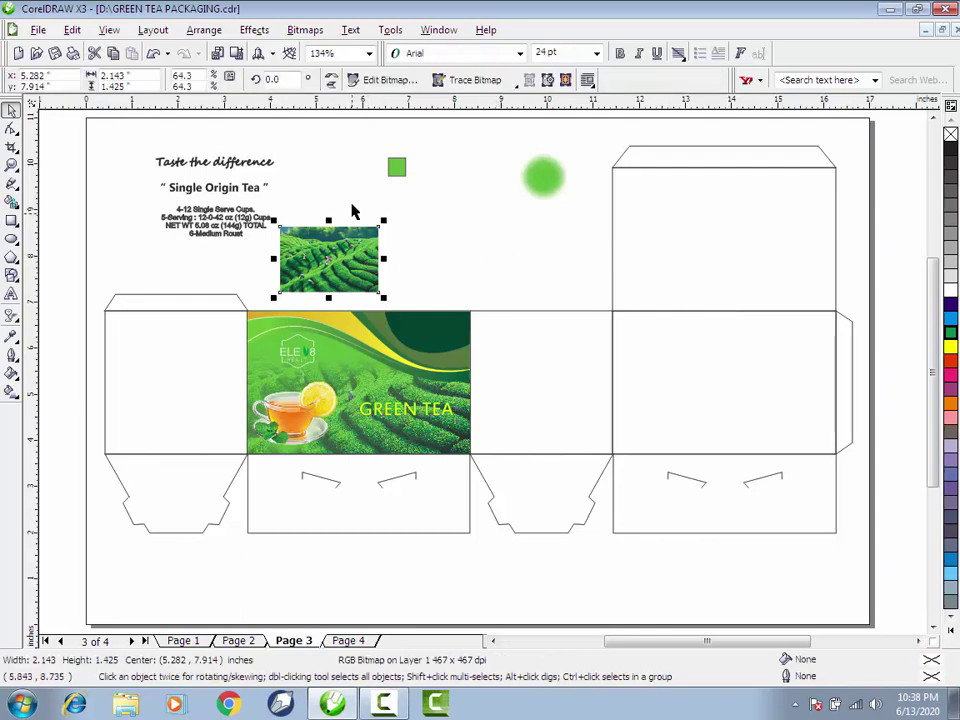
left_click(254, 30)
mouse_move(315, 250)
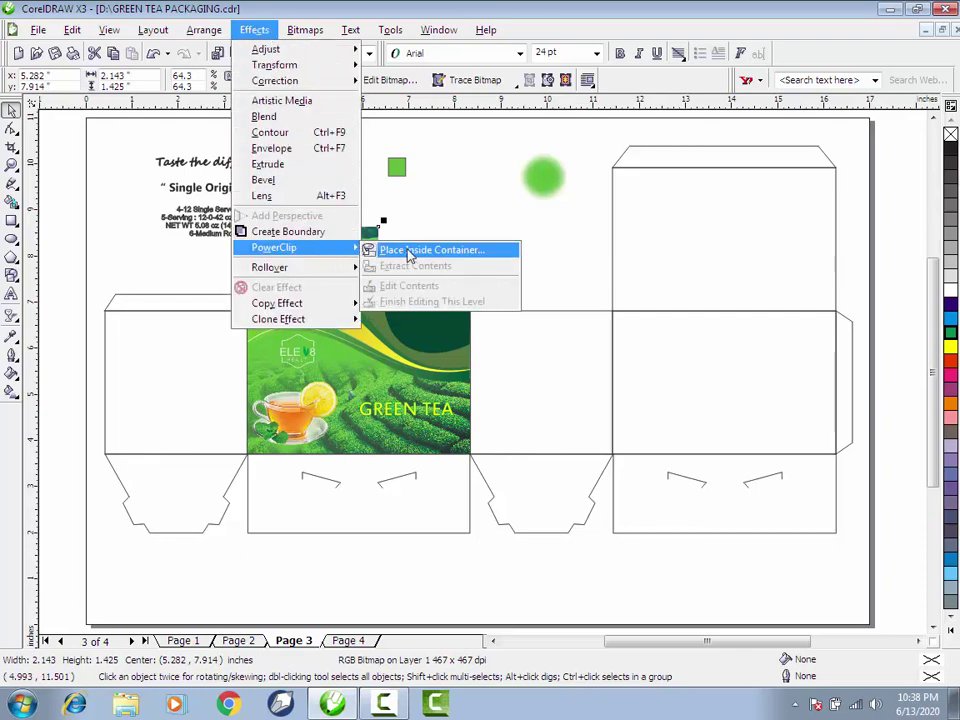
left_click(388, 248)
left_click(201, 362)
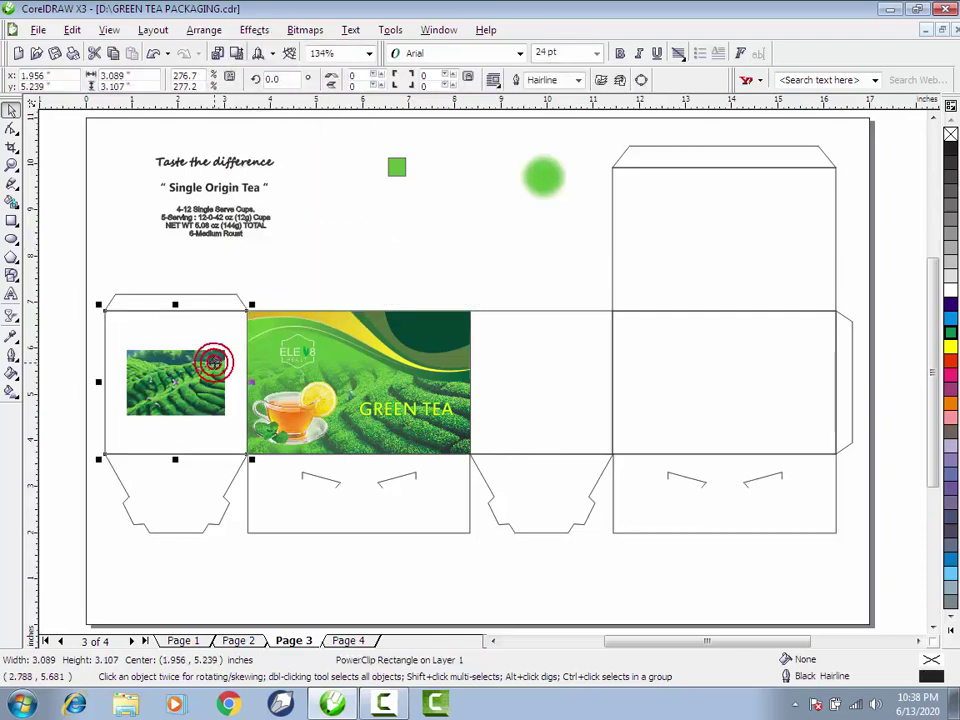
Inside the side panel's PowerClip, enlarge the plantation photo to about 7.01 by 4.66 inches and position it over the whole panel.
left_click(215, 367, "ctrl")
left_click(215, 372)
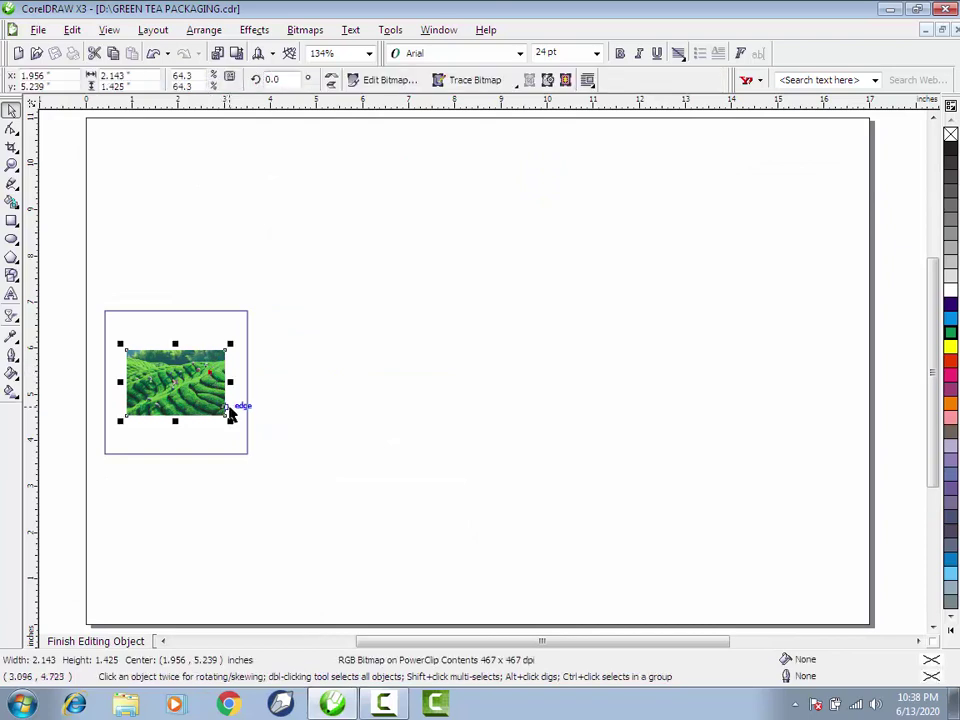
left_click_drag(229, 414, 317, 497)
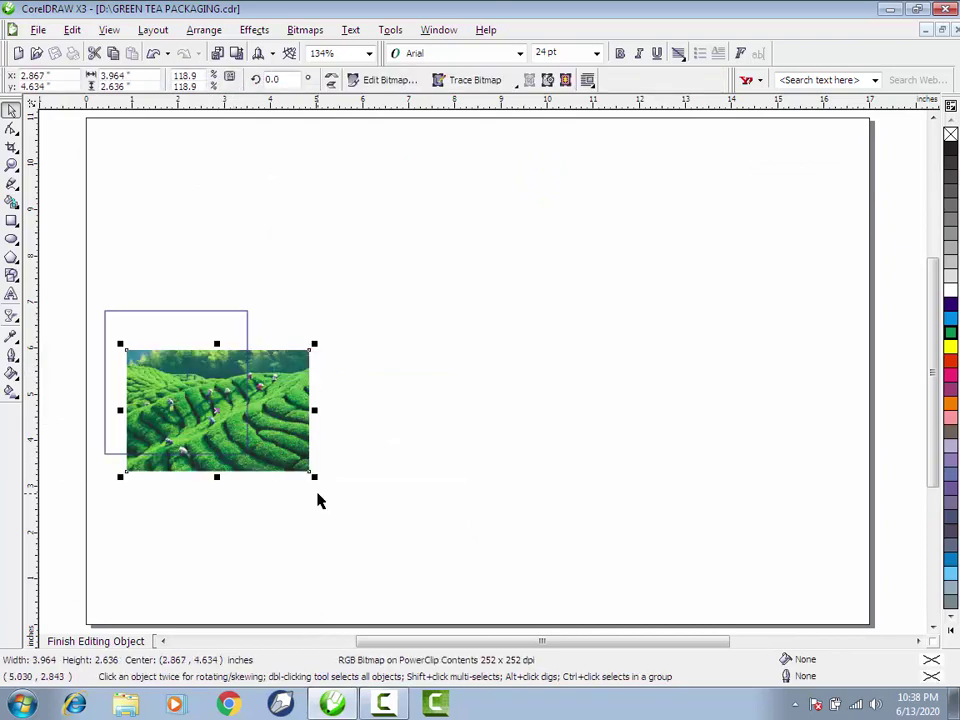
left_click_drag(124, 347, 70, 305)
left_click_drag(166, 369, 150, 352)
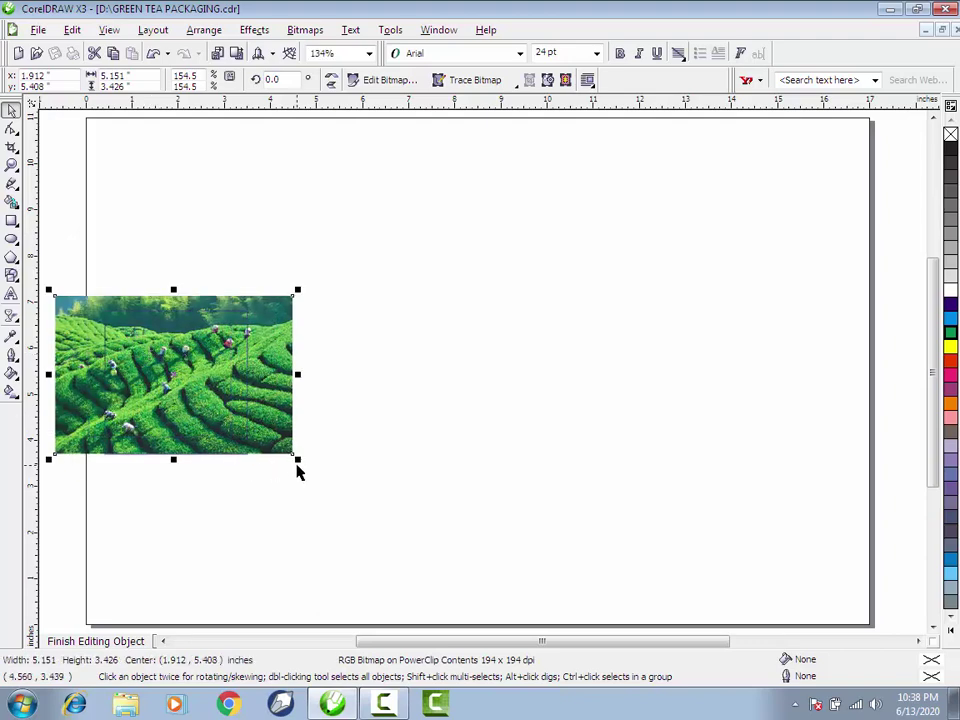
left_click_drag(297, 460, 384, 534)
left_click_drag(315, 480, 305, 472)
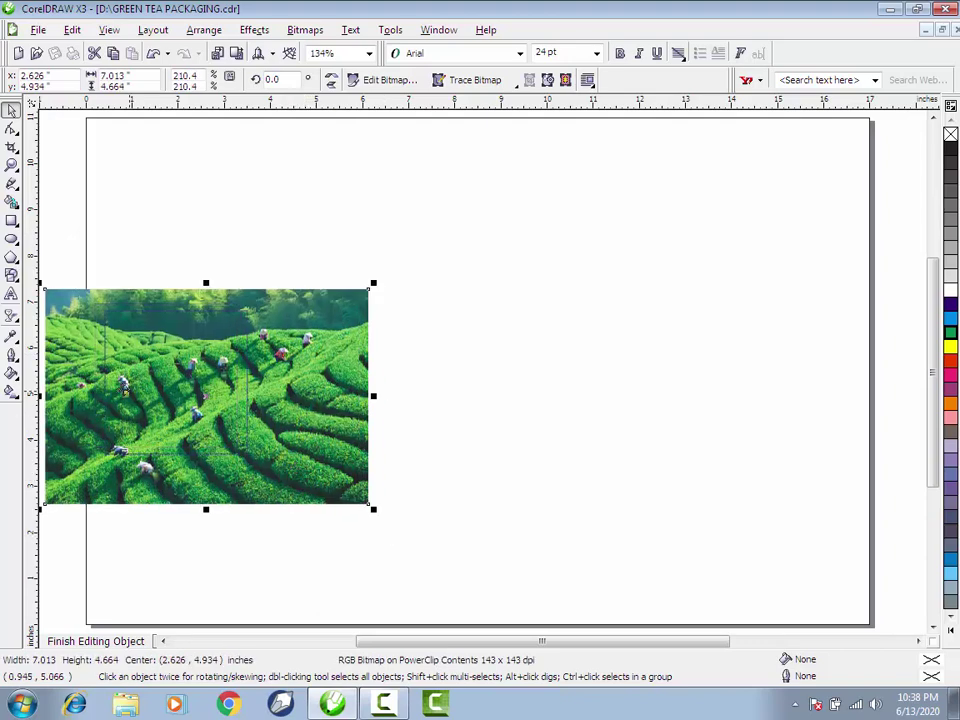
Apply a linear transparency that fades the clipped photo toward its upper-left corner, and finish editing the PowerClip contents.
left_click(13, 317)
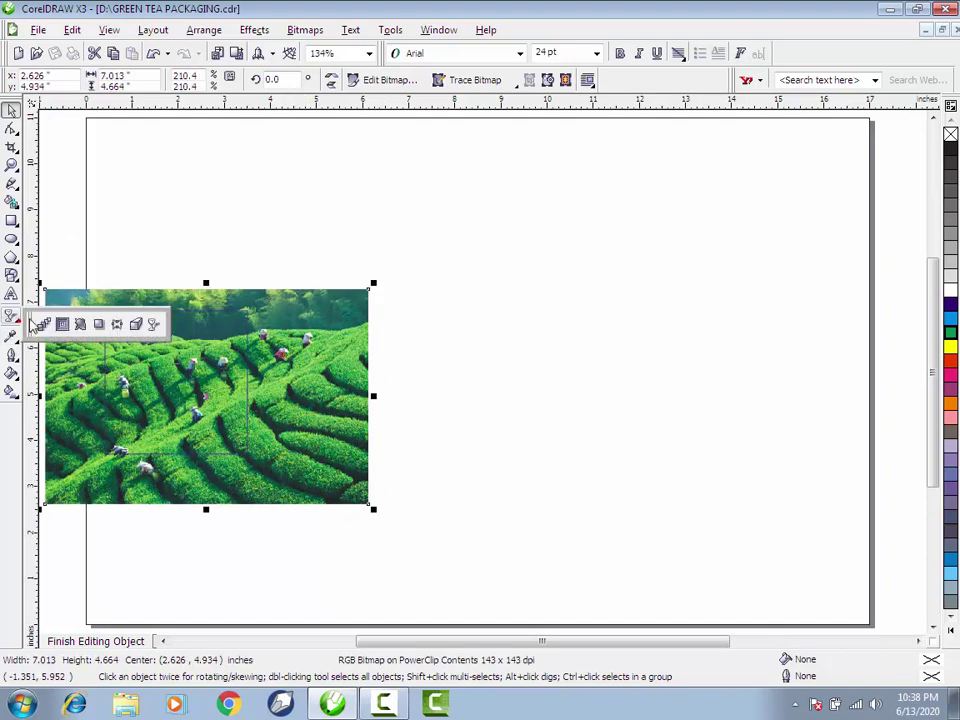
left_click(153, 324)
left_click_drag(222, 418, 123, 277)
left_click(12, 109)
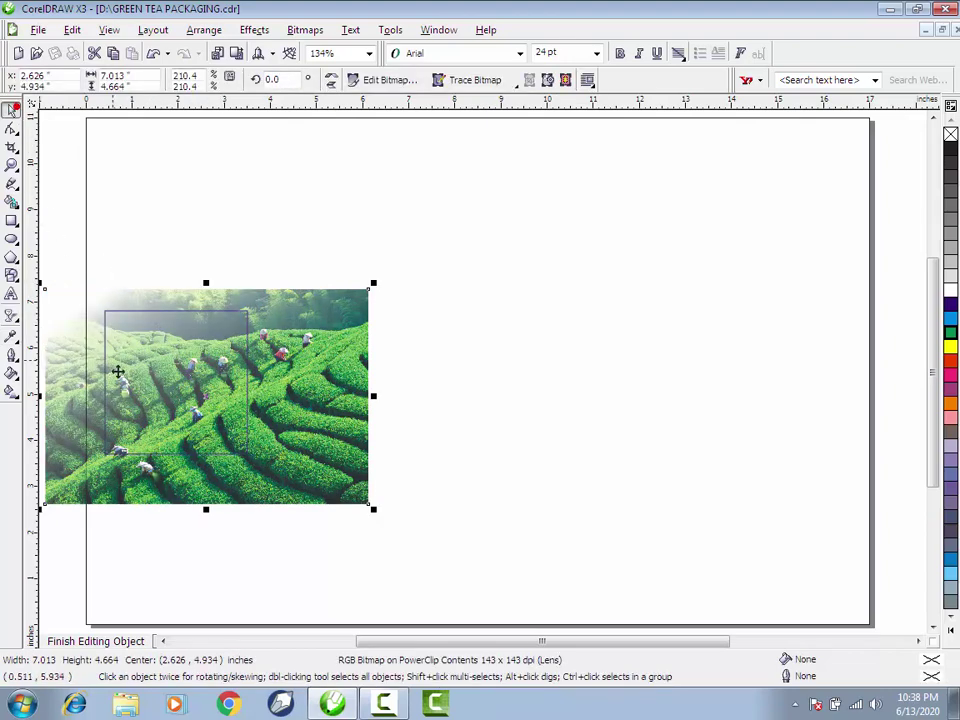
left_click(95, 641)
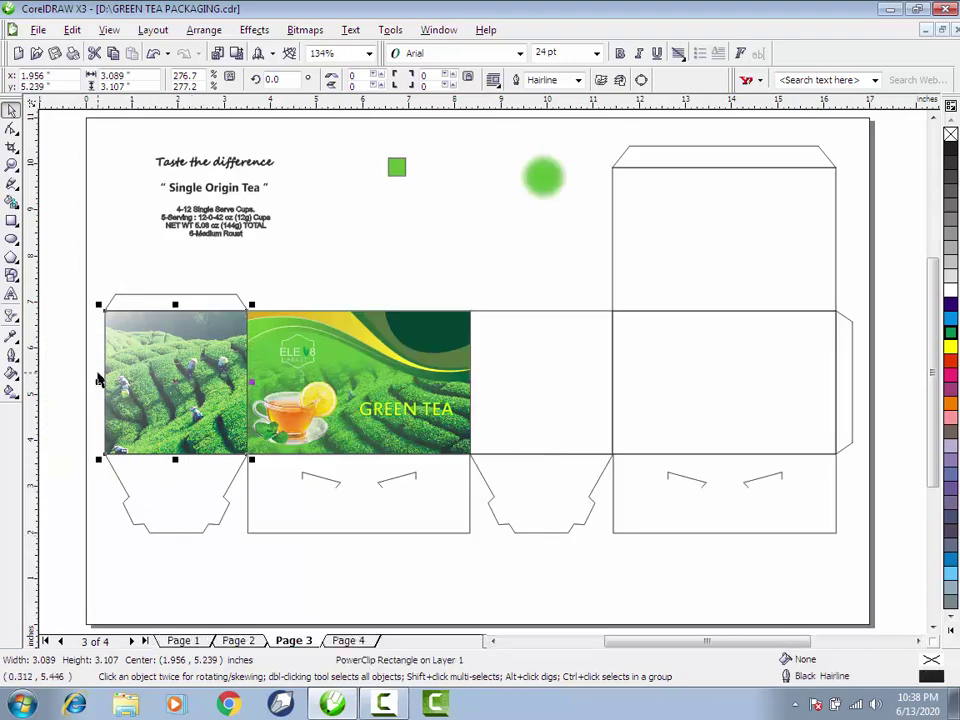
Fill the side panel behind its faded photo with the light green R:132 G:194 B:37, using the eyedropper and paintbucket.
left_click(11, 336)
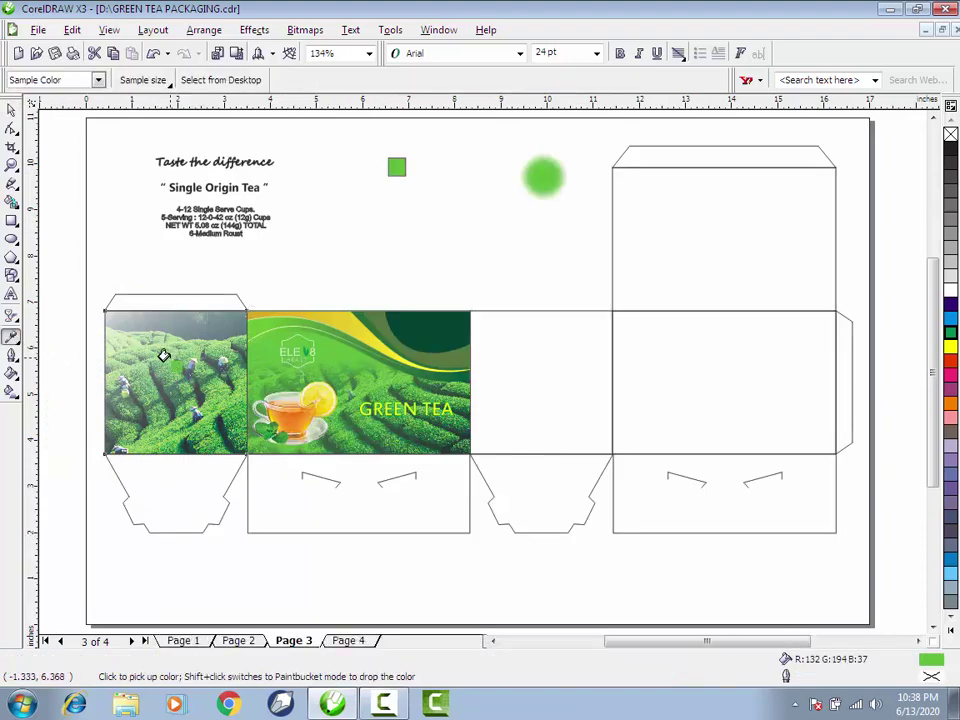
left_click(11, 109)
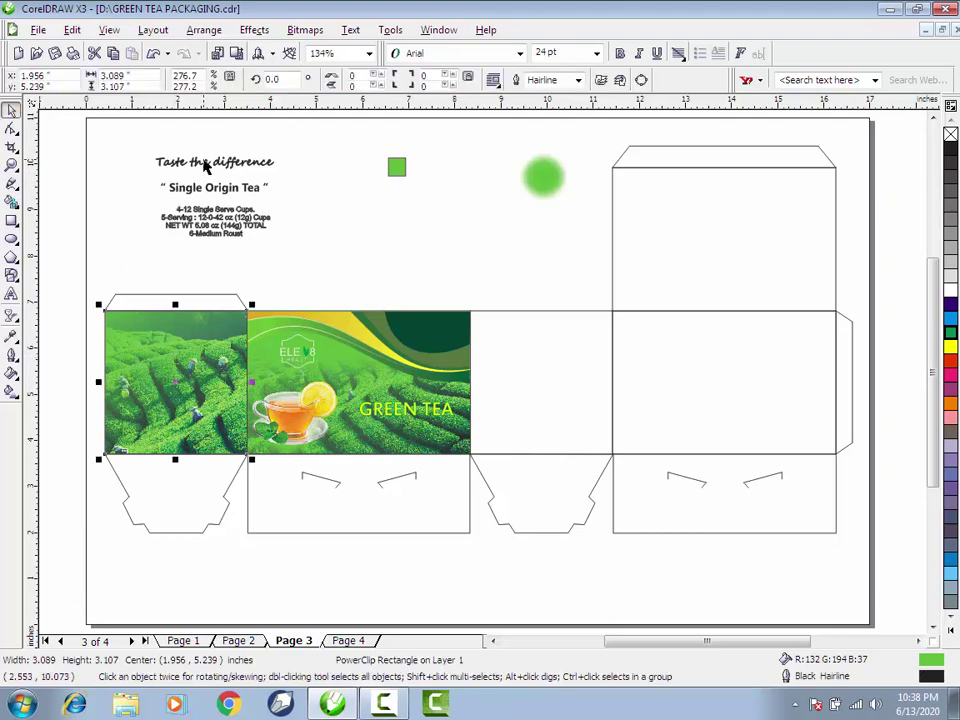
Place the "Taste the difference" text at the side panel's top, fill it white without an outline, and center it horizontally on the panel.
left_click_drag(206, 163, 170, 336)
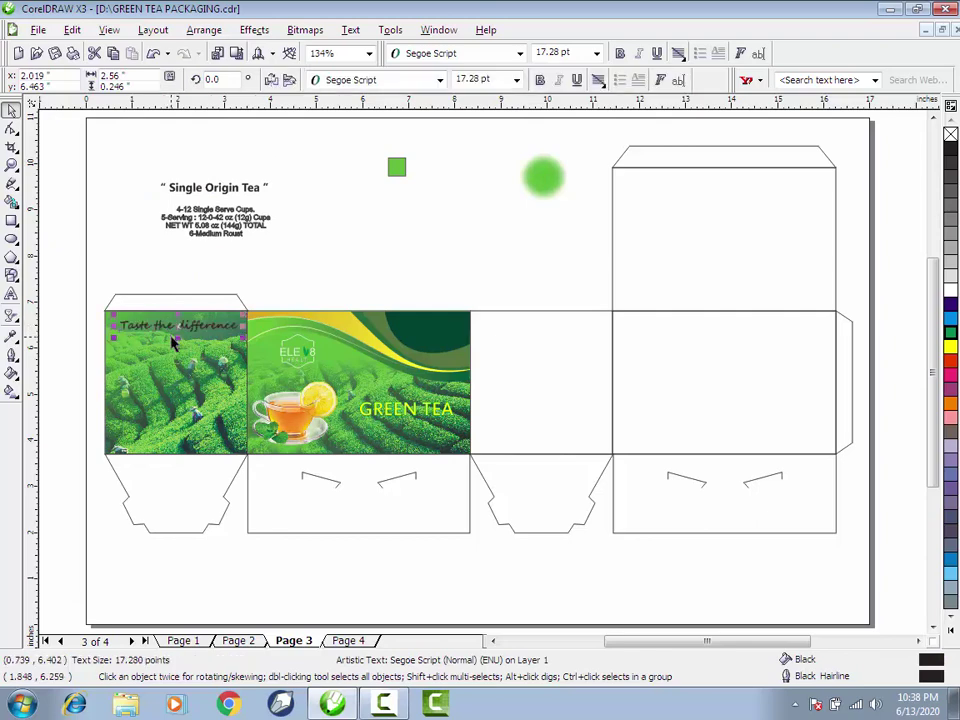
right_click(951, 290)
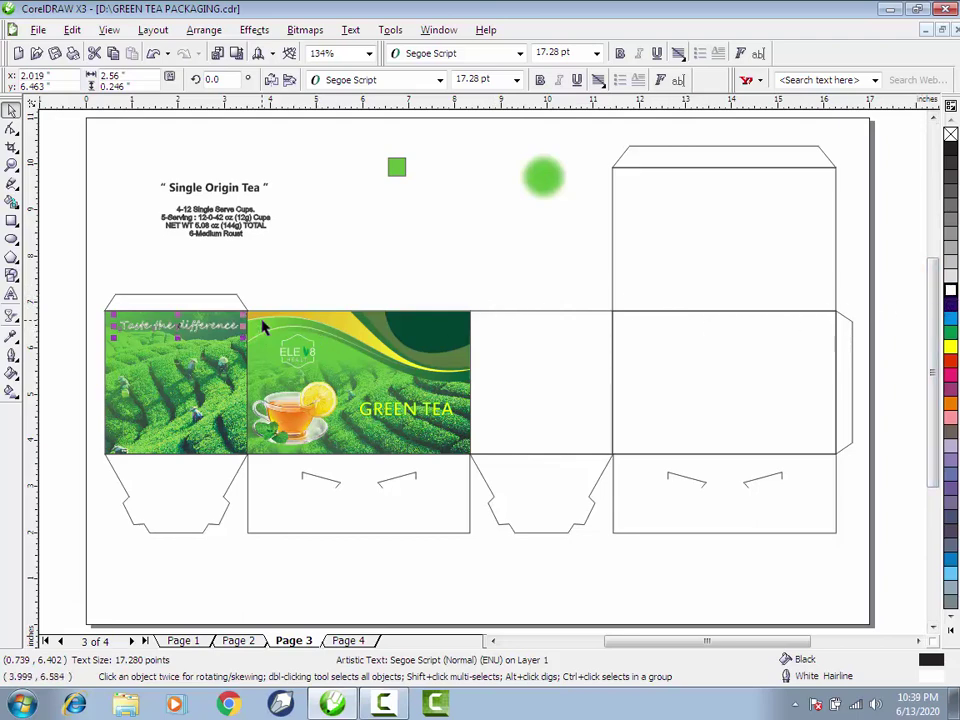
left_click(951, 290)
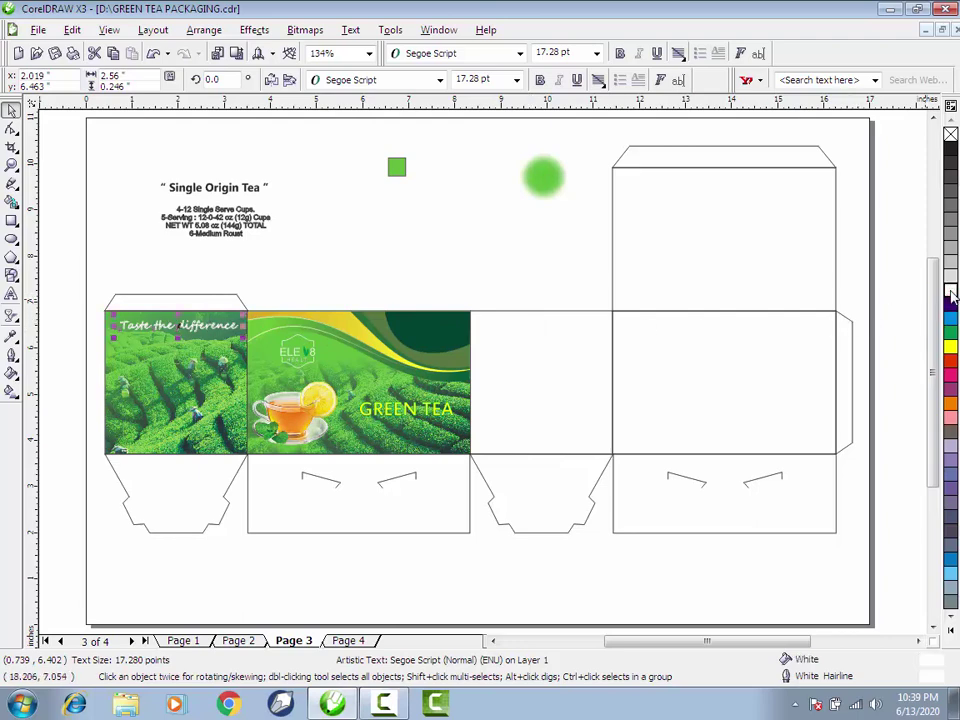
right_click(951, 148)
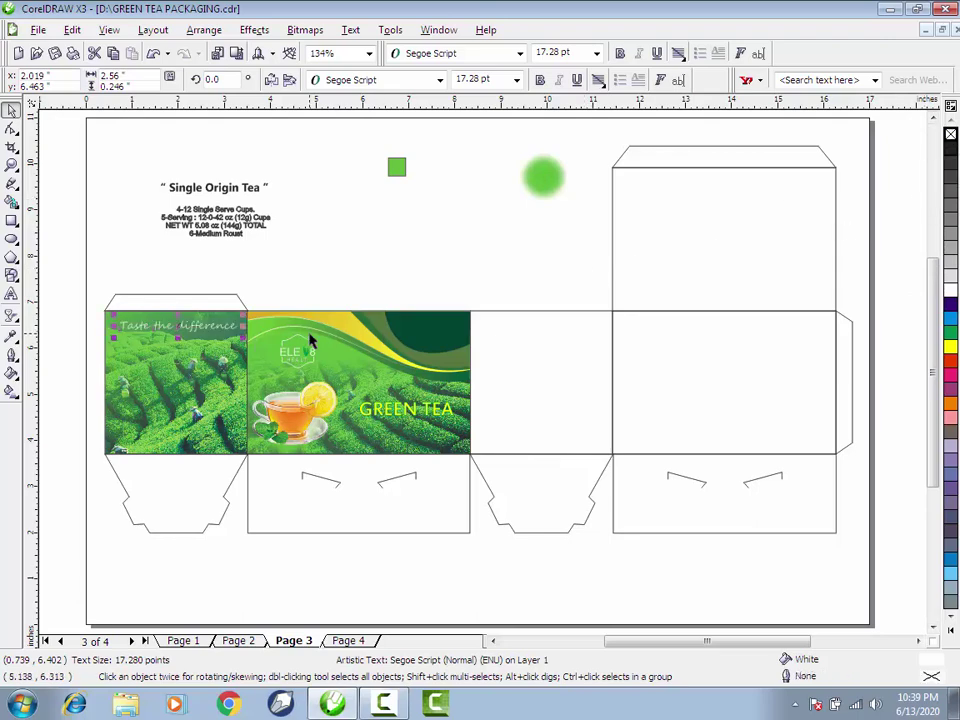
left_click(200, 351, "shift")
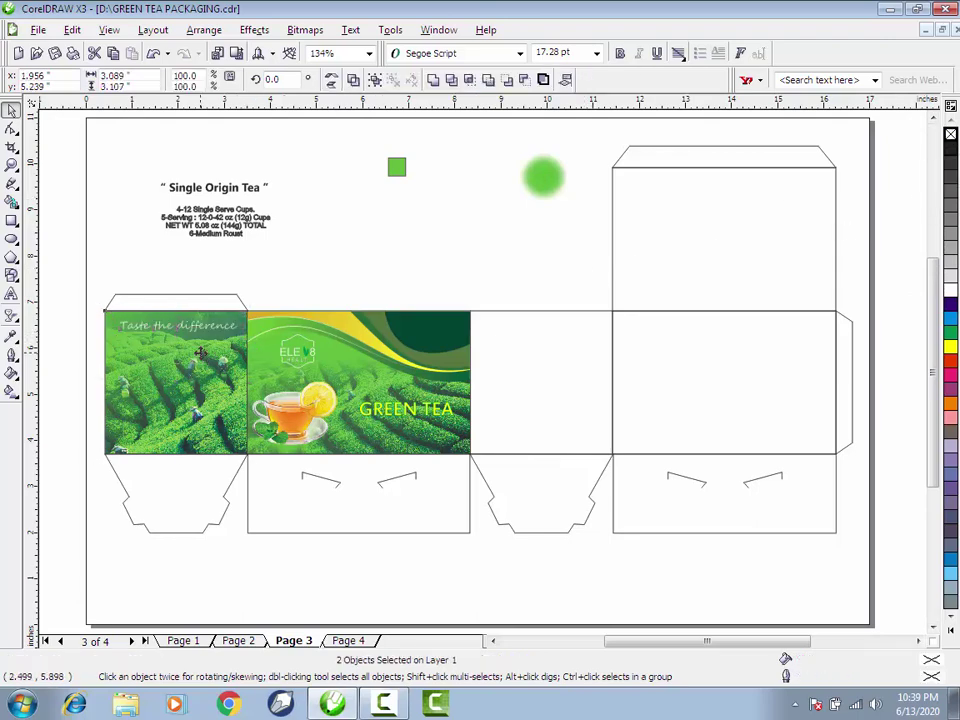
left_click(285, 300)
Place the "Single Origin Tea" text below the tagline, center it horizontally on the side panel, and fill it yellow.
left_click_drag(258, 203, 211, 420)
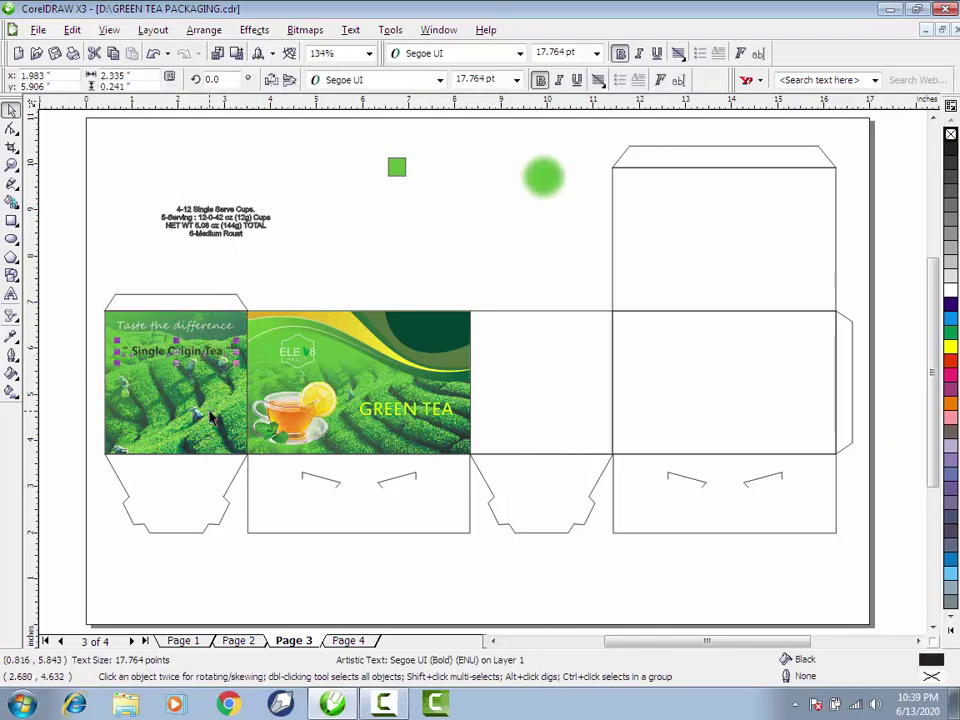
left_click(209, 414, "shift")
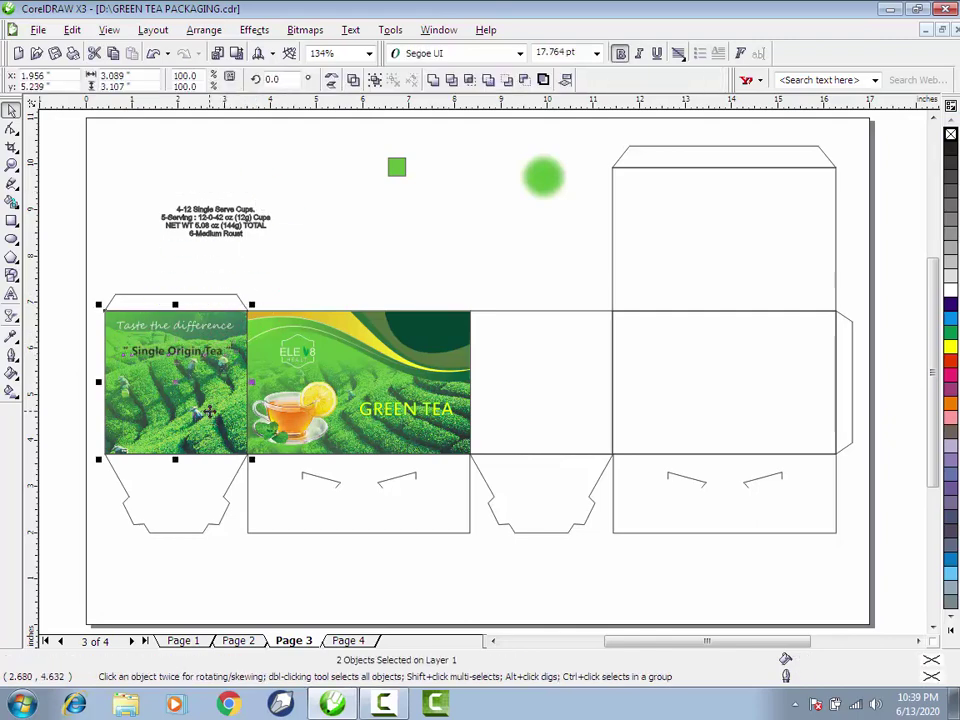
left_click(209, 414, "shift")
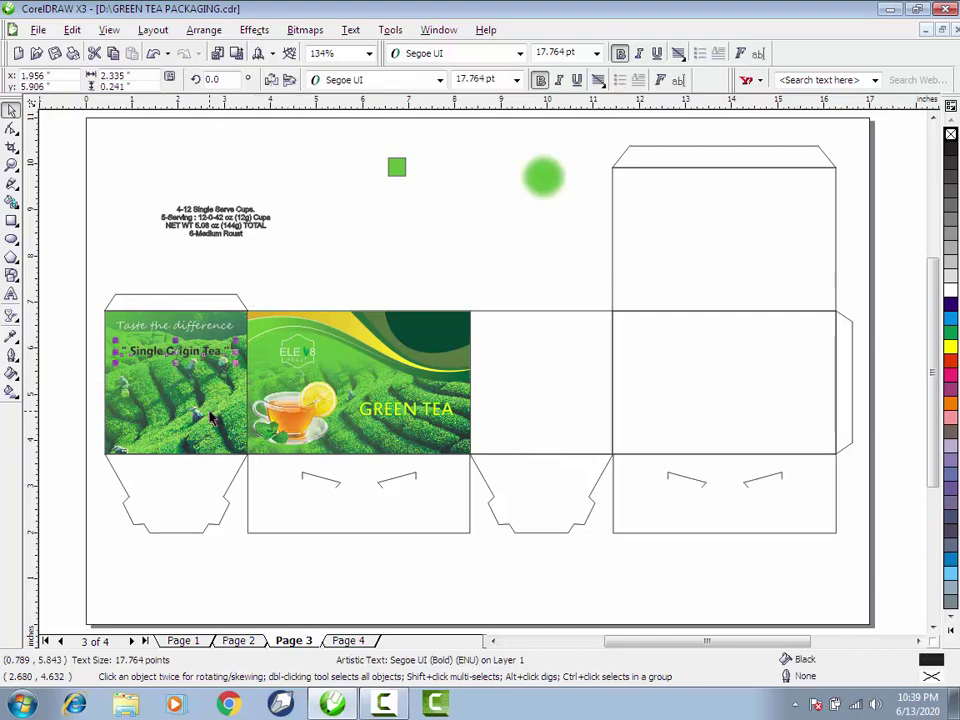
left_click(950, 346)
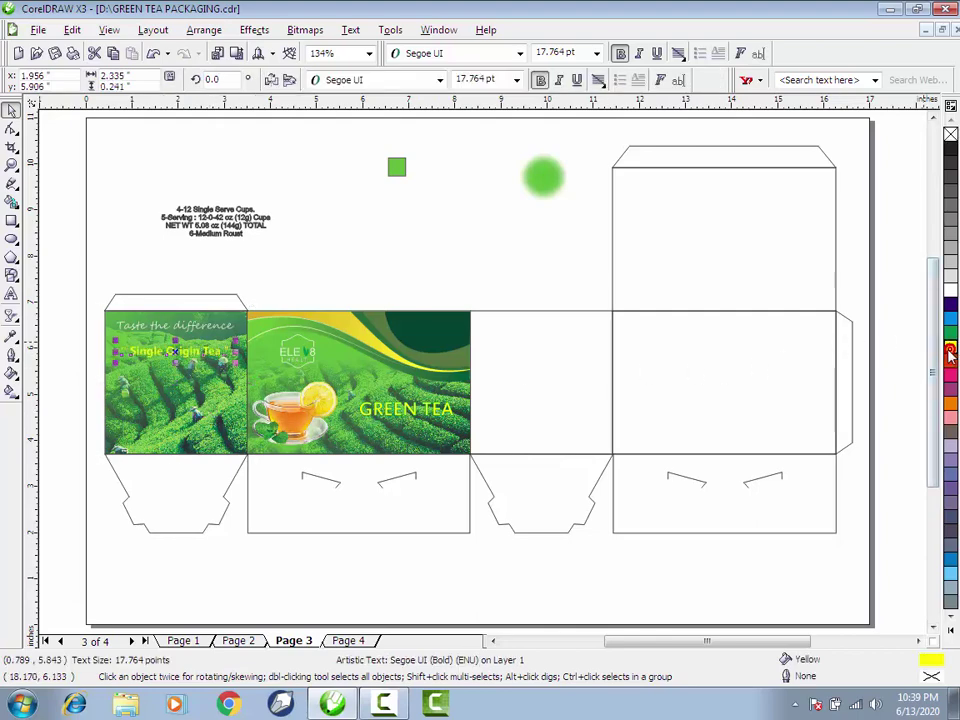
left_click(326, 264)
Move the serving and net weight text to the side panel's lower part and fill it white.
left_click_drag(252, 229, 205, 418)
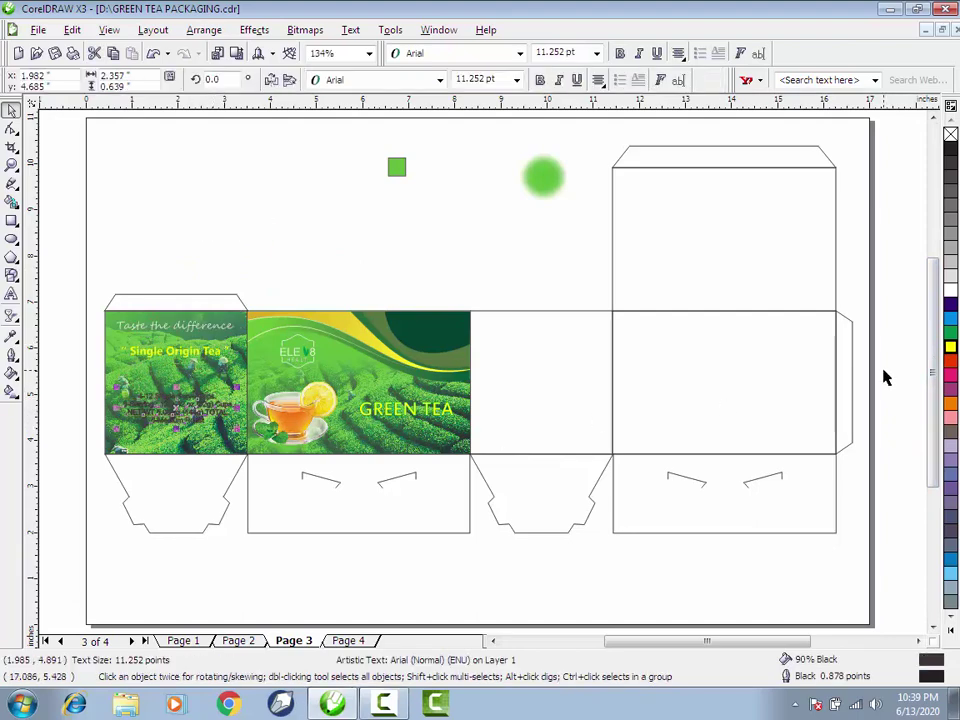
left_click(950, 294)
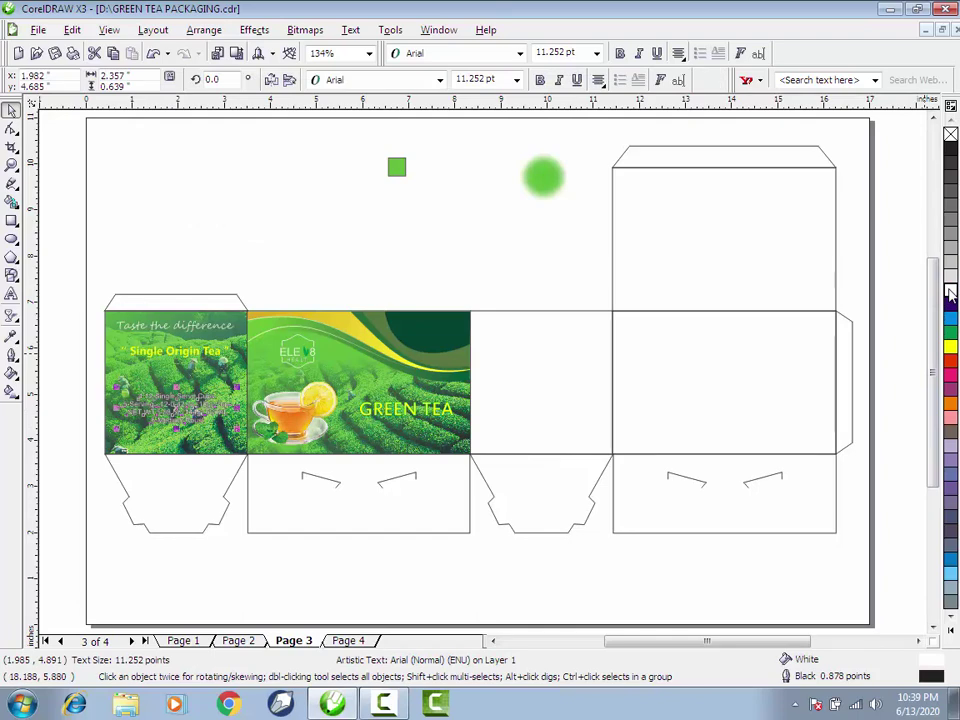
Reopen the side panel's PowerClip, extend the photo's linear transparency past its lower-right edge for a softer fade, and finish editing.
left_click(207, 442)
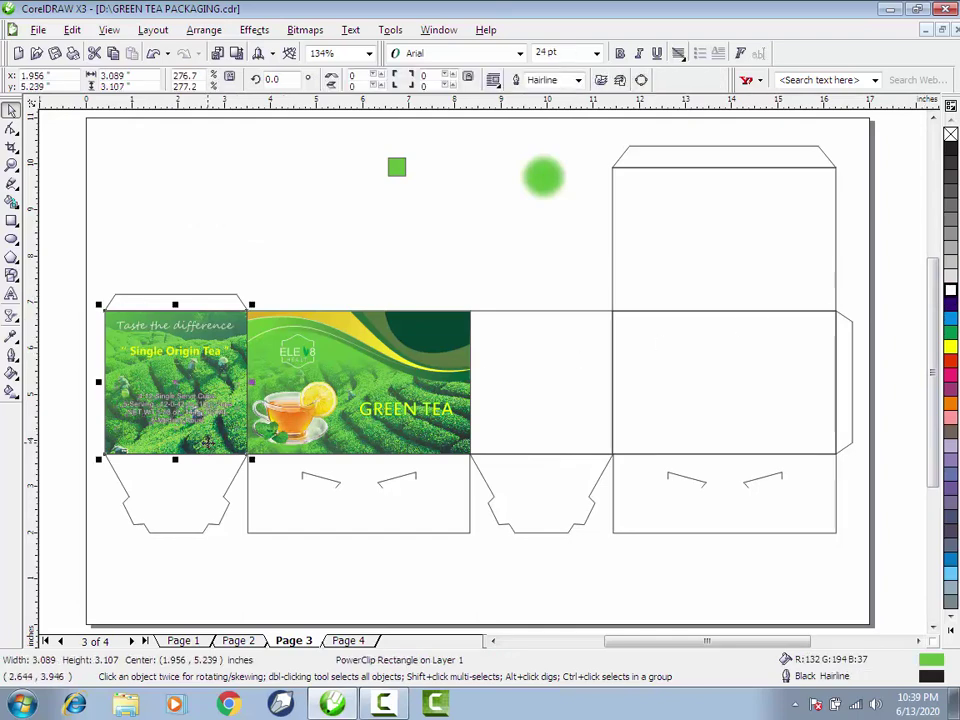
left_click(207, 442, "ctrl")
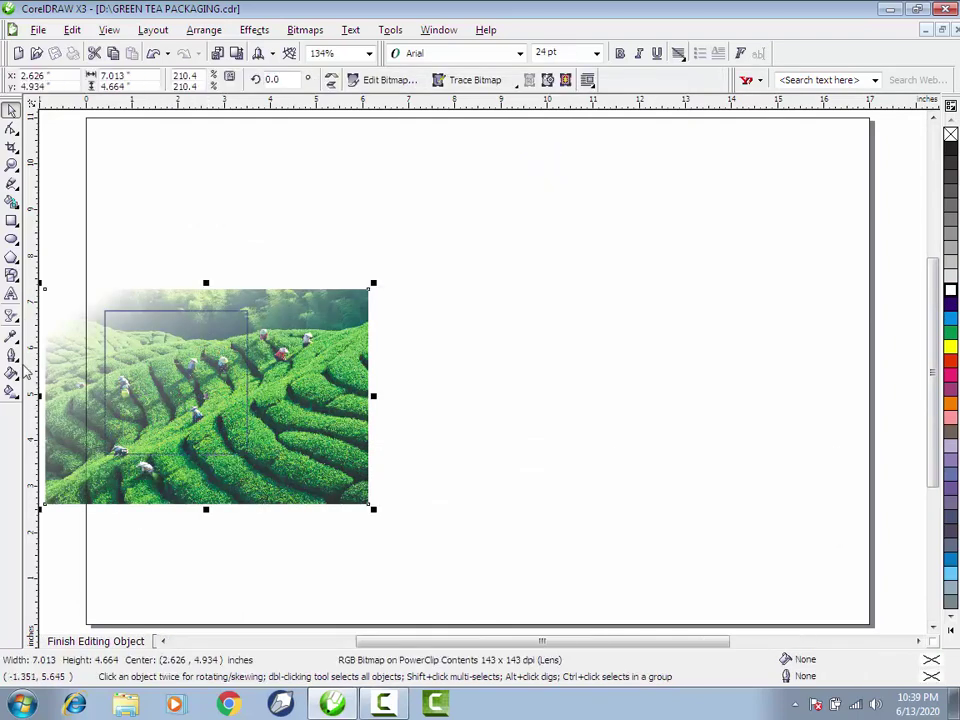
left_click(12, 315)
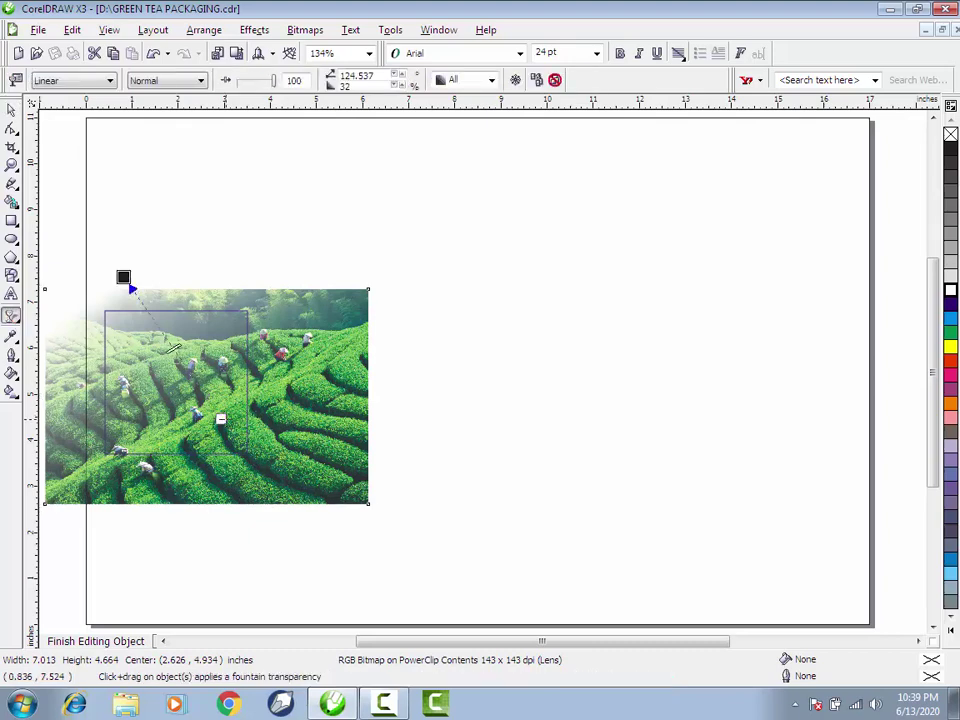
left_click_drag(221, 420, 328, 561)
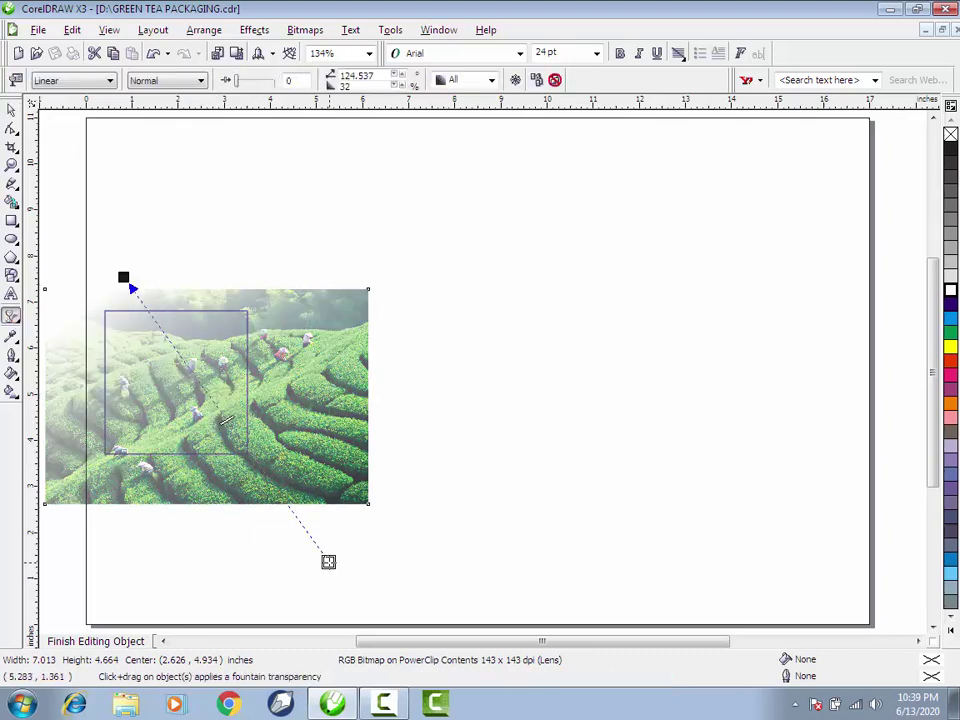
left_click(11, 109)
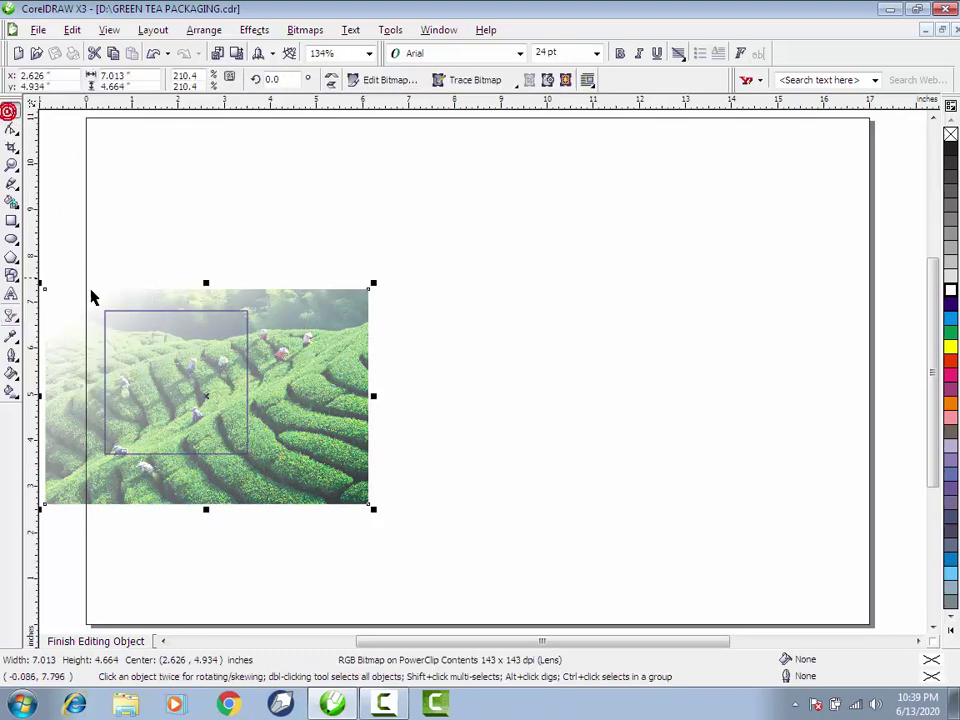
left_click(100, 641)
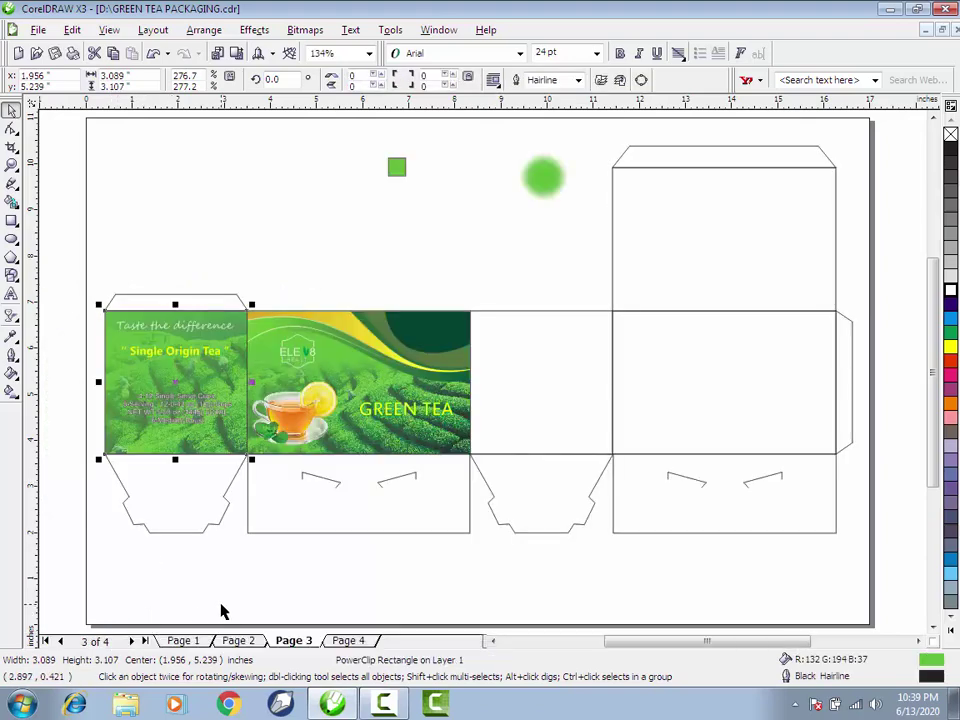
left_click(283, 565)
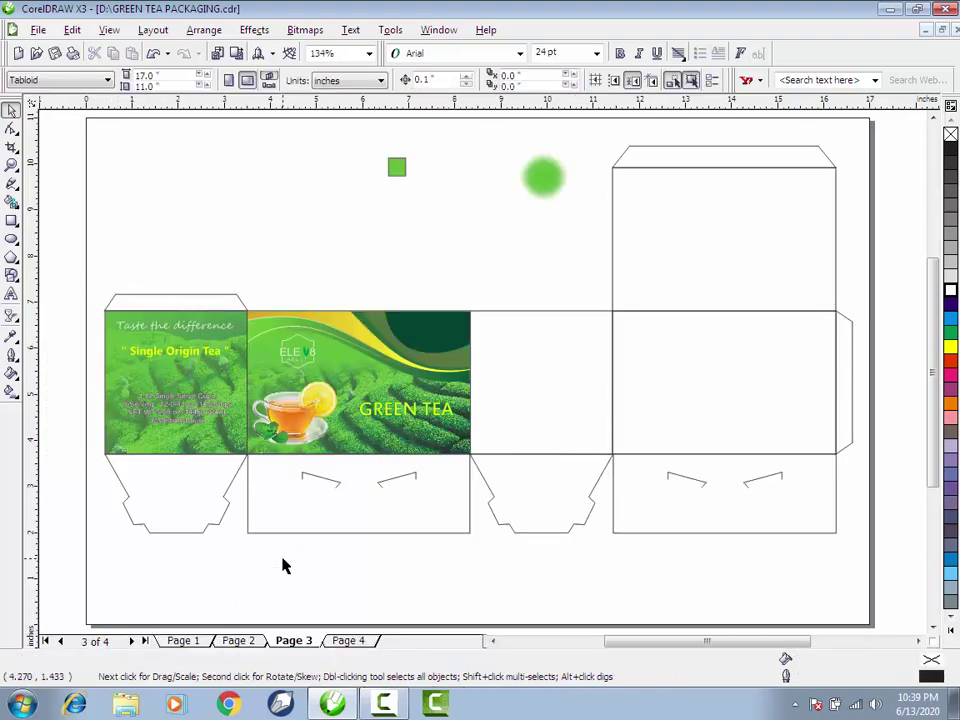
Duplicate the finished side panel's background and three texts onto the blank side panel right of the front panel, center-aligned to it.
left_click_drag(80, 303, 255, 480)
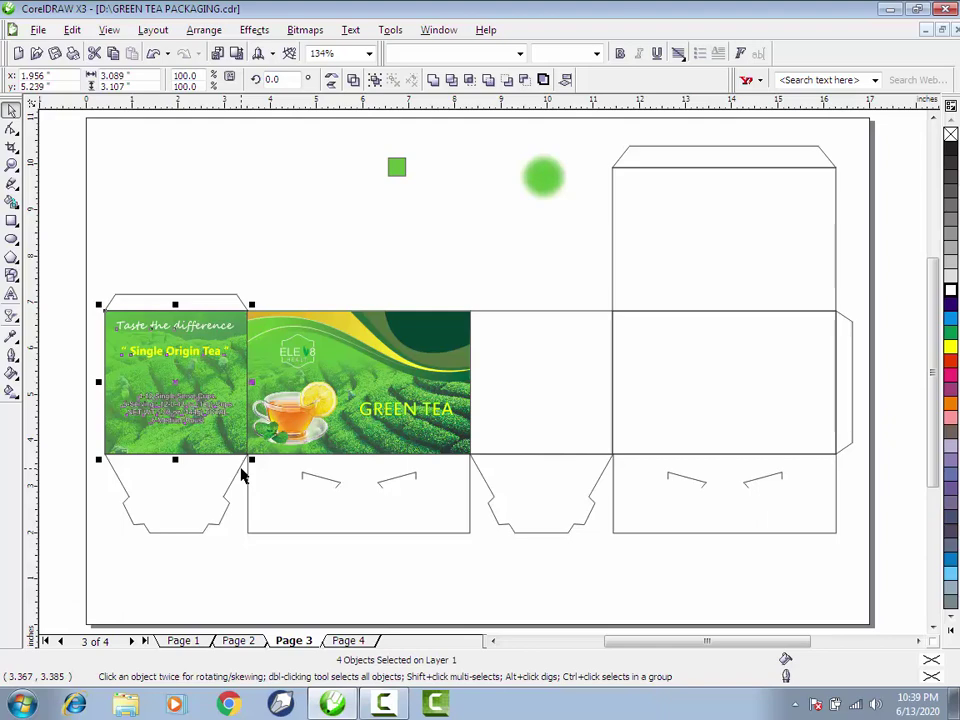
left_click(529, 401, "shift")
key("c")
key("e")
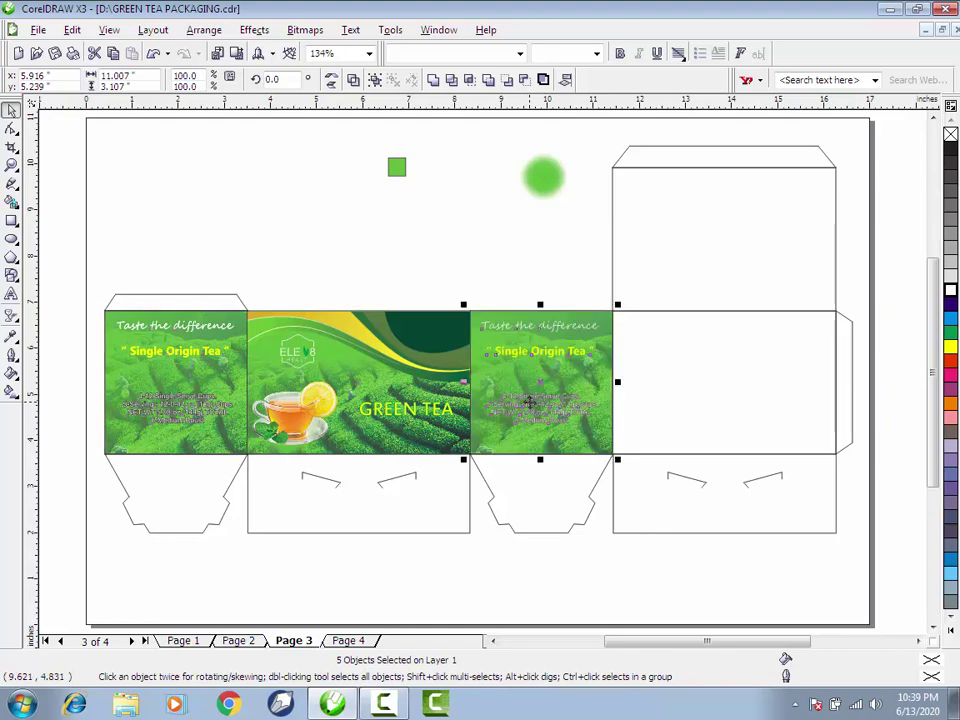
Group the front panel's background, wave graphic, logo, tea cup and GREEN TEA text.
left_click_drag(484, 294, 235, 466)
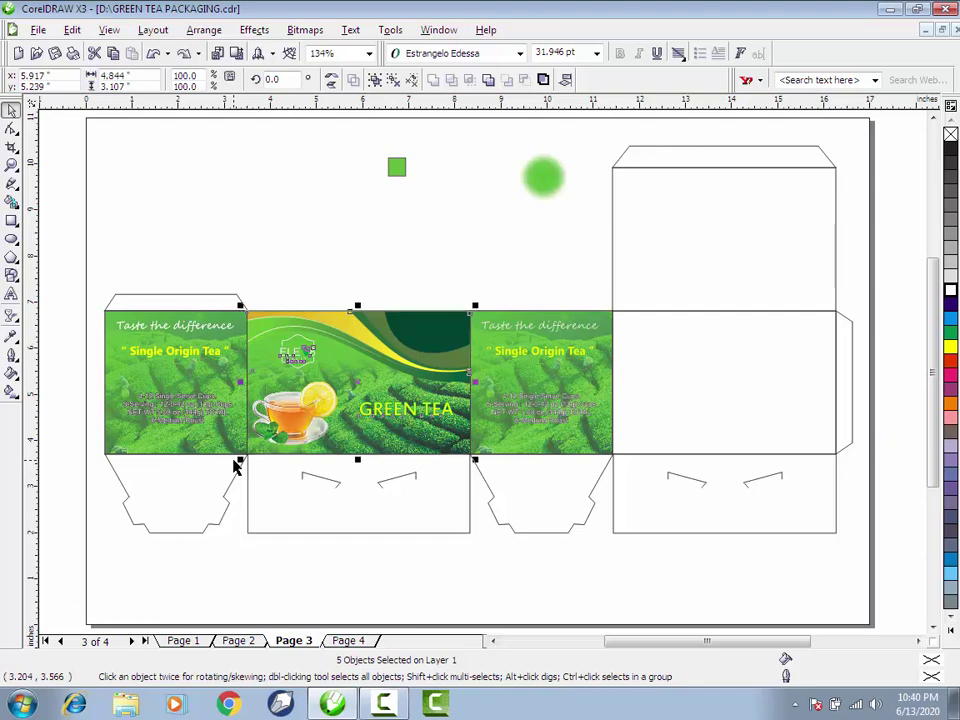
left_click(376, 80)
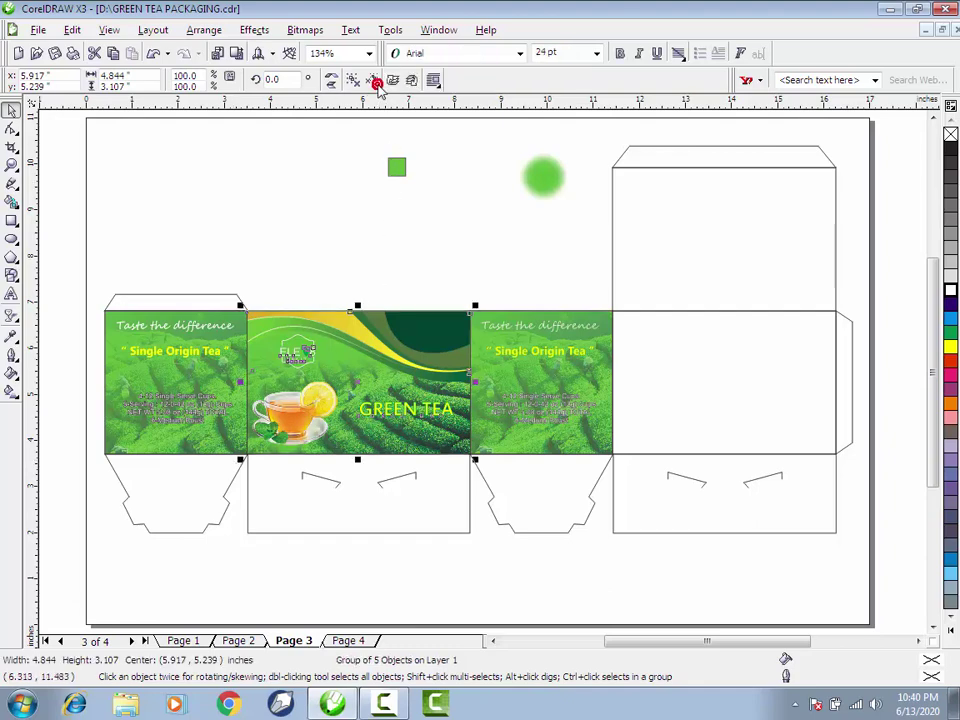
Place a copy of the grouped front panel artwork centered on the blank back panel and group it with that panel.
left_click(666, 393, "shift")
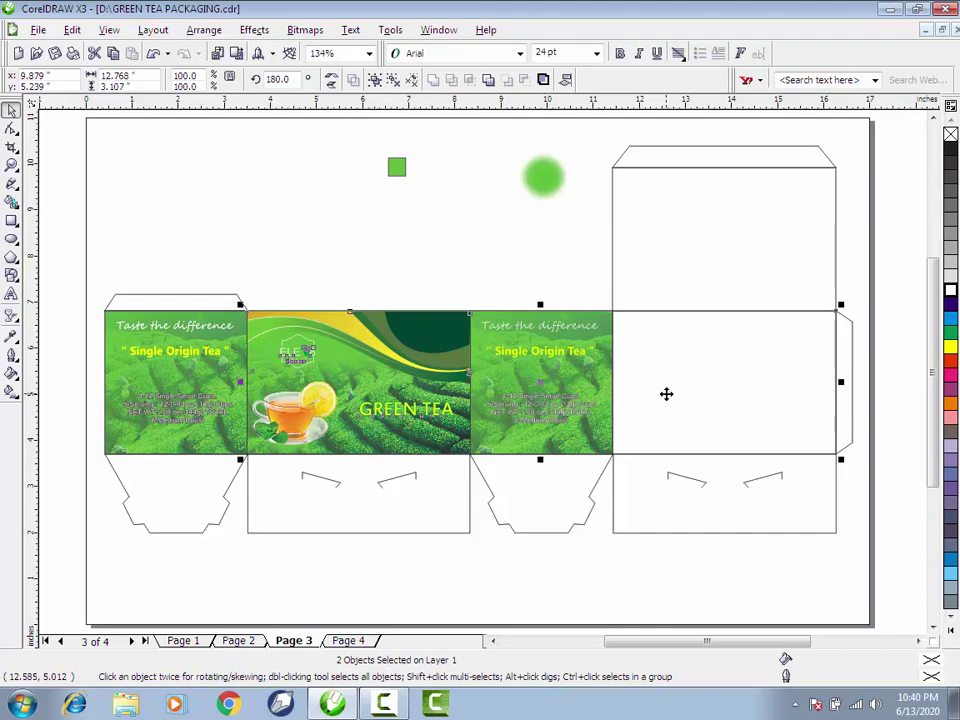
key("c")
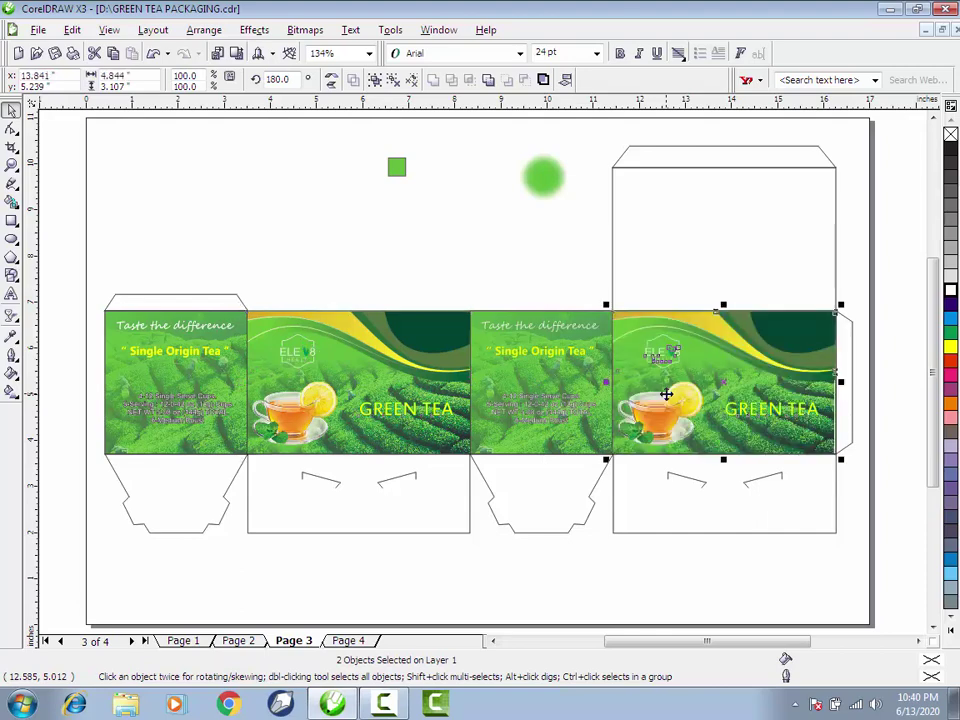
left_click(379, 80)
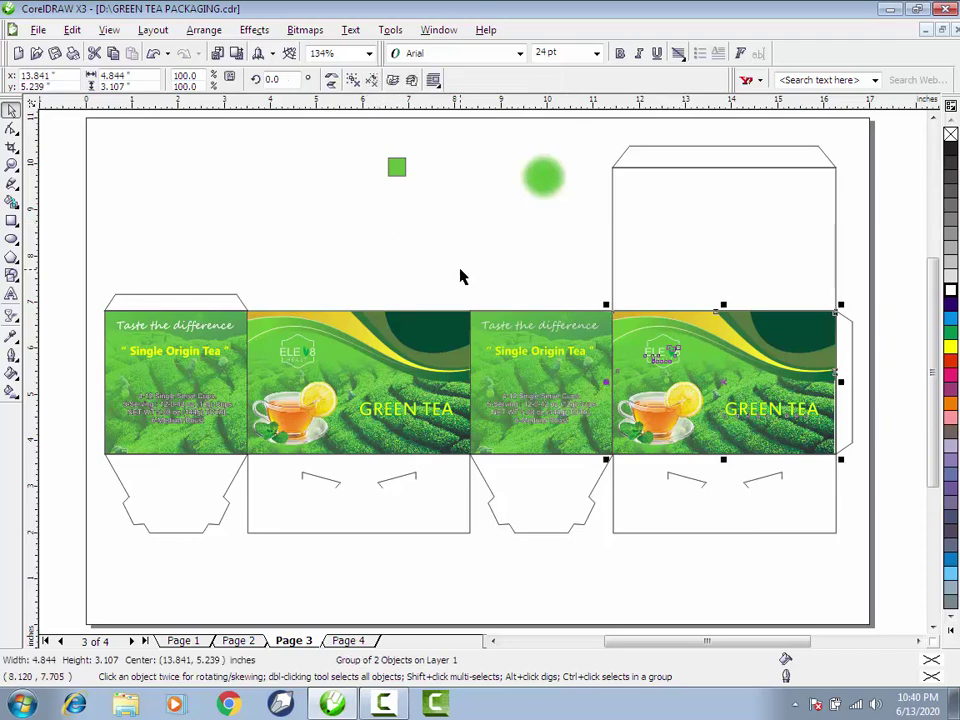
left_click(462, 271)
Ungroup the back panel's artwork through both group levels, separating the background, wave graphic, logo, tea cup and text.
left_click(698, 329)
left_click(352, 80)
left_click(401, 259)
left_click(716, 322)
left_click(352, 80)
left_click(464, 220)
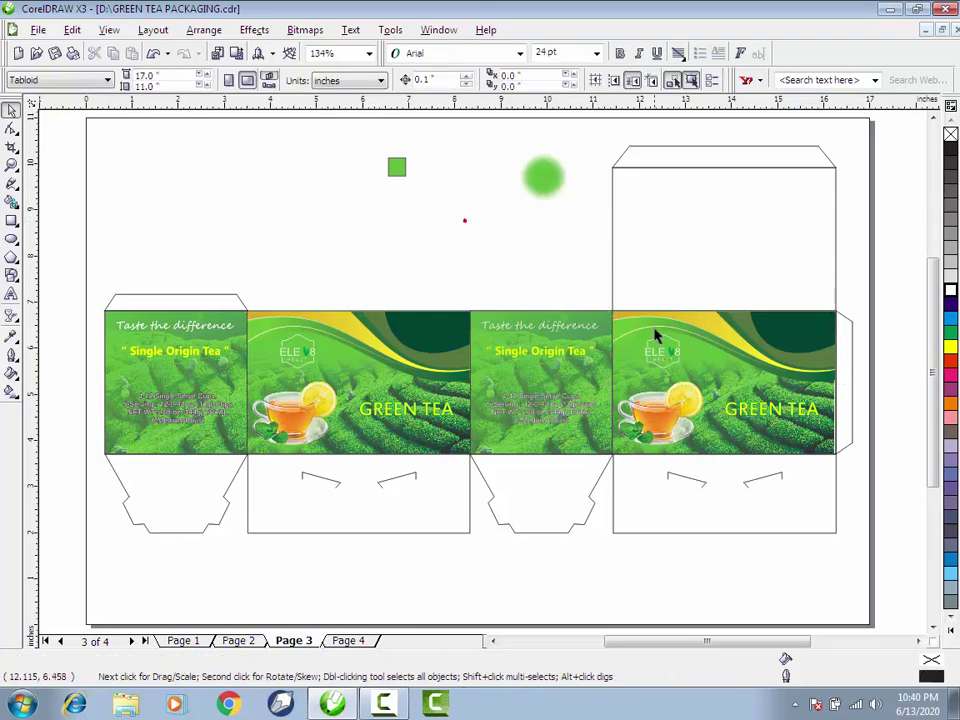
Mirror the back panel's wave graphic horizontally and move the logo above the GREEN TEA text.
left_click(706, 332)
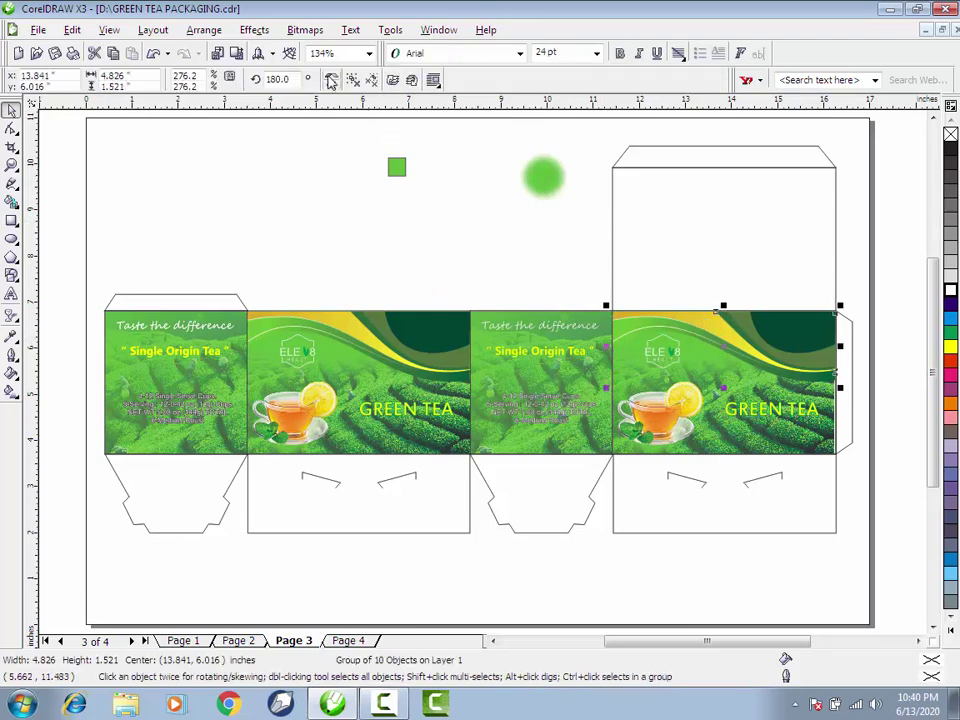
left_click(331, 80)
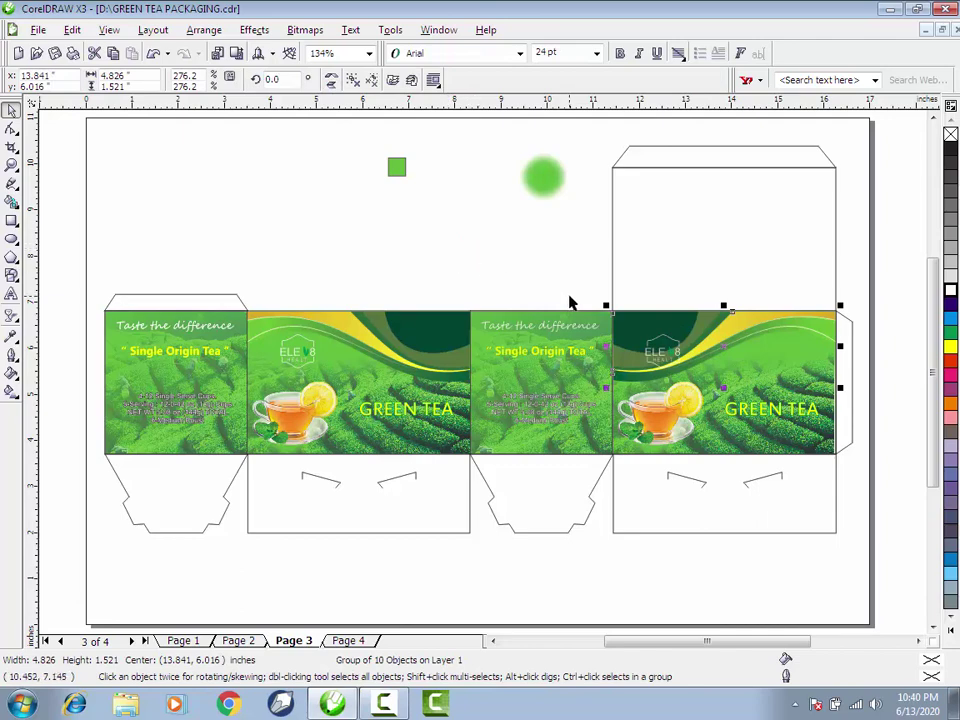
left_click_drag(574, 286, 630, 352)
left_click_drag(697, 395, 780, 361)
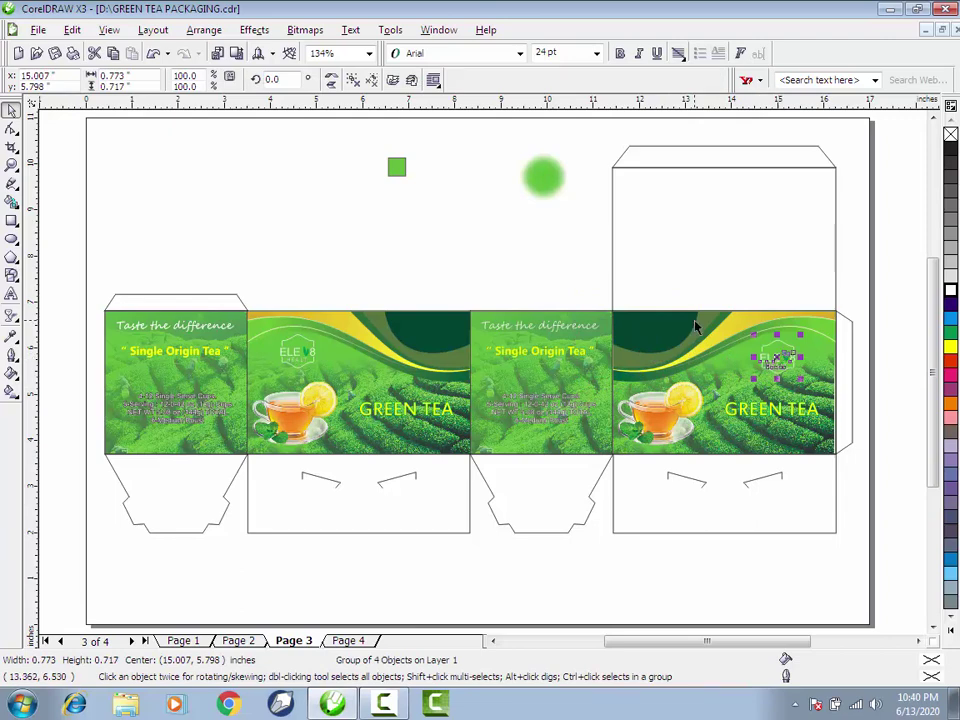
Duplicate the back panel's wave graphic, mirror the copy vertically and nudge it up onto the blank lid panel above.
left_click_drag(581, 284, 851, 388)
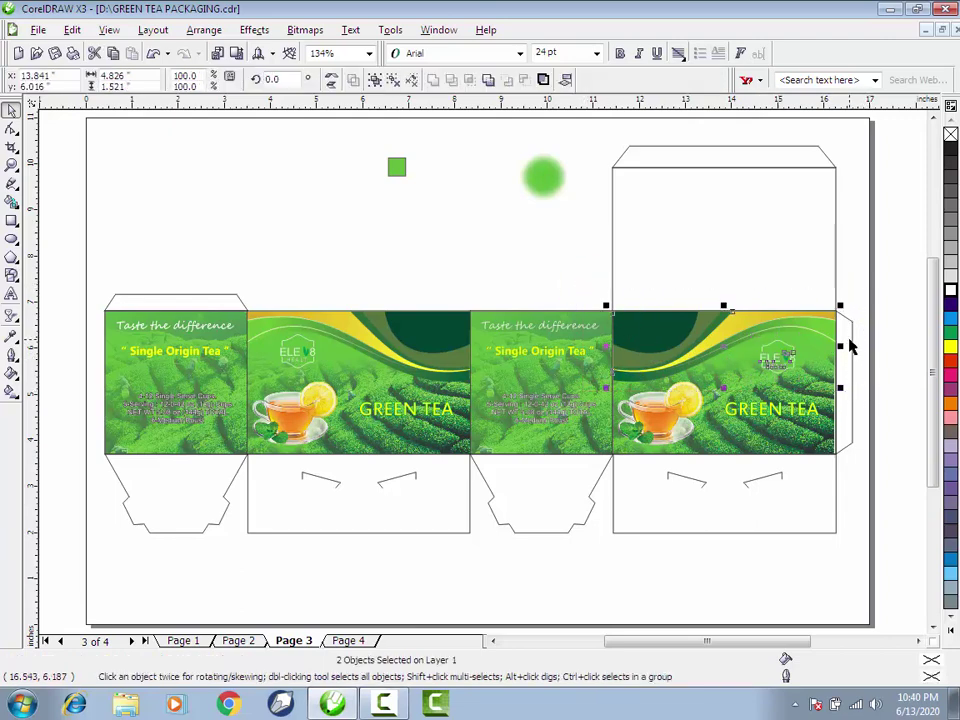
key("ctrl+g")
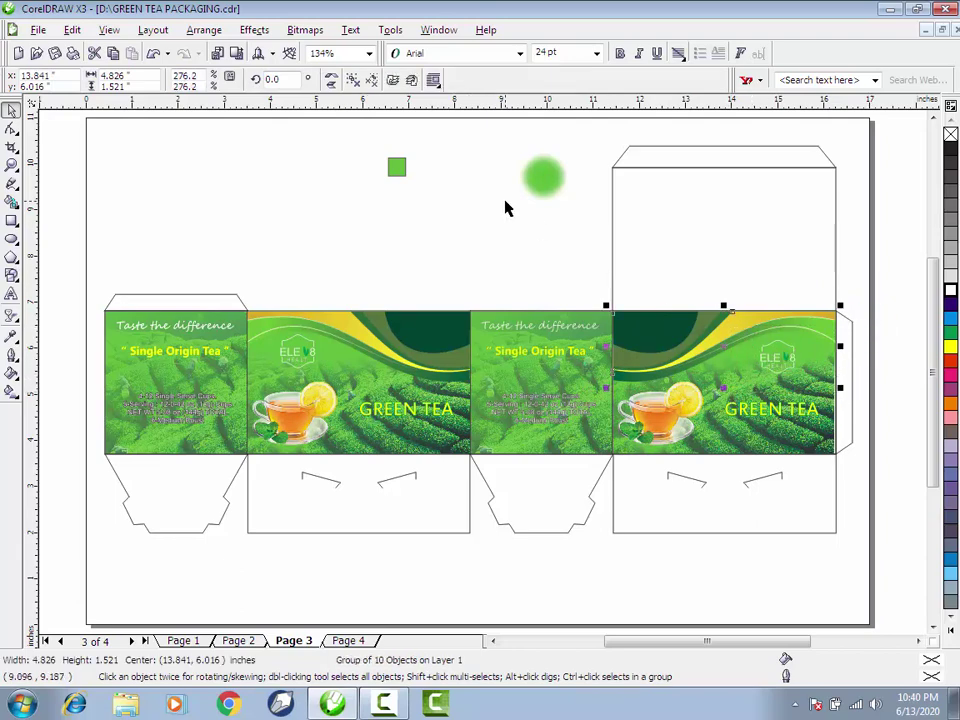
left_click(331, 80)
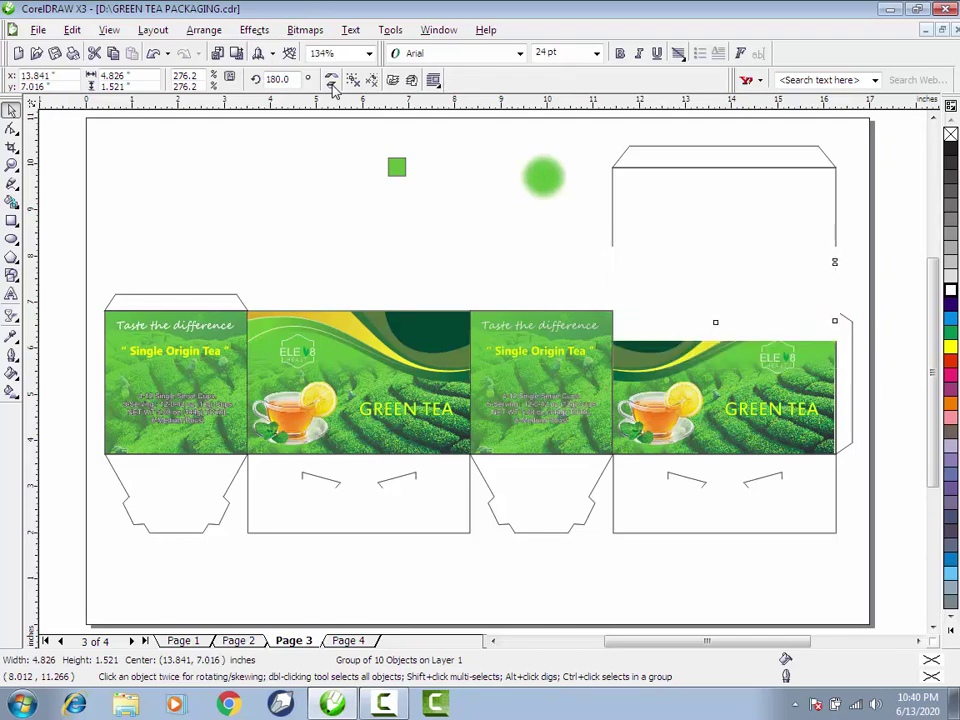
key("Up")
key("Up")
key("Up")
key("Up")
key("Up")
key("Up")
key("Up")
key("Up")
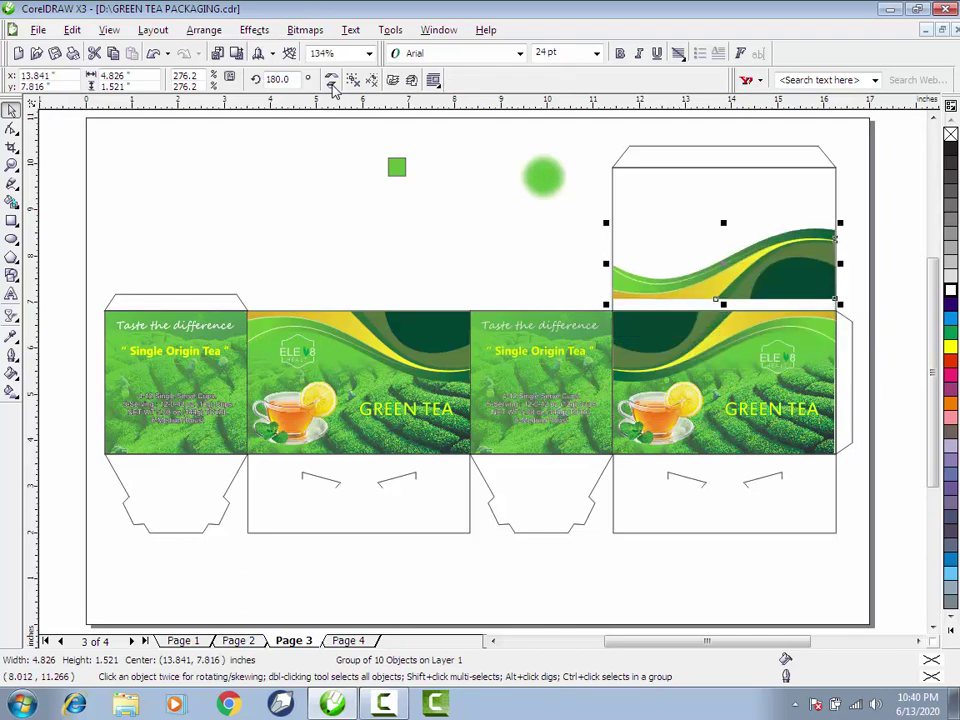
key("Up")
key("Down")
key("Down")
key("Down")
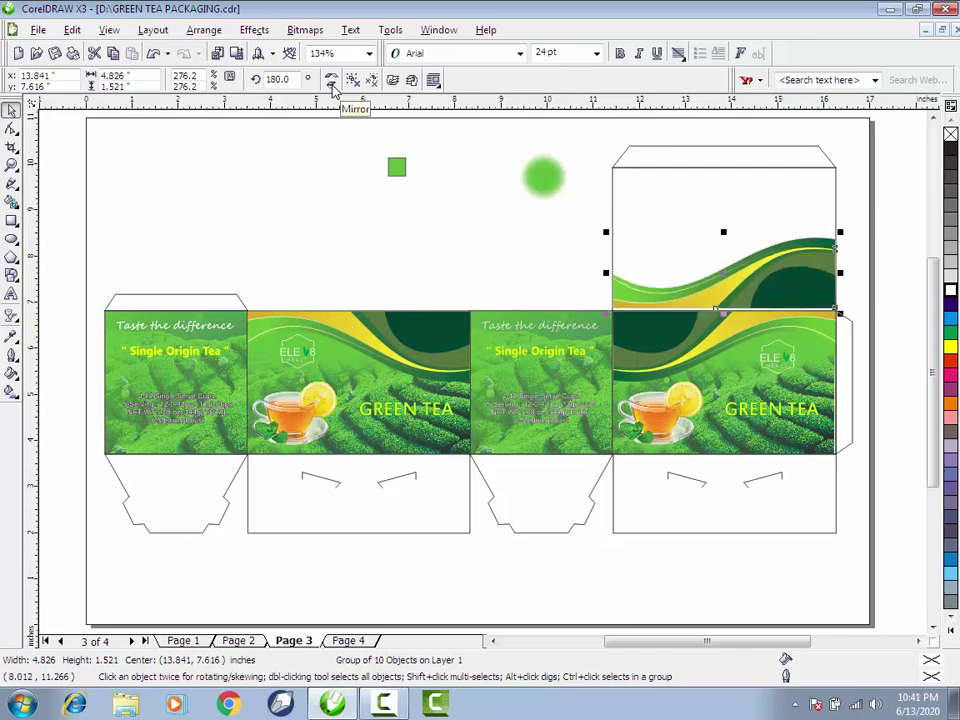
Align the copied wave graphic to the lid panel's bottom edge and mirror it horizontally to match the back panel's wave.
left_click(662, 189, "shift")
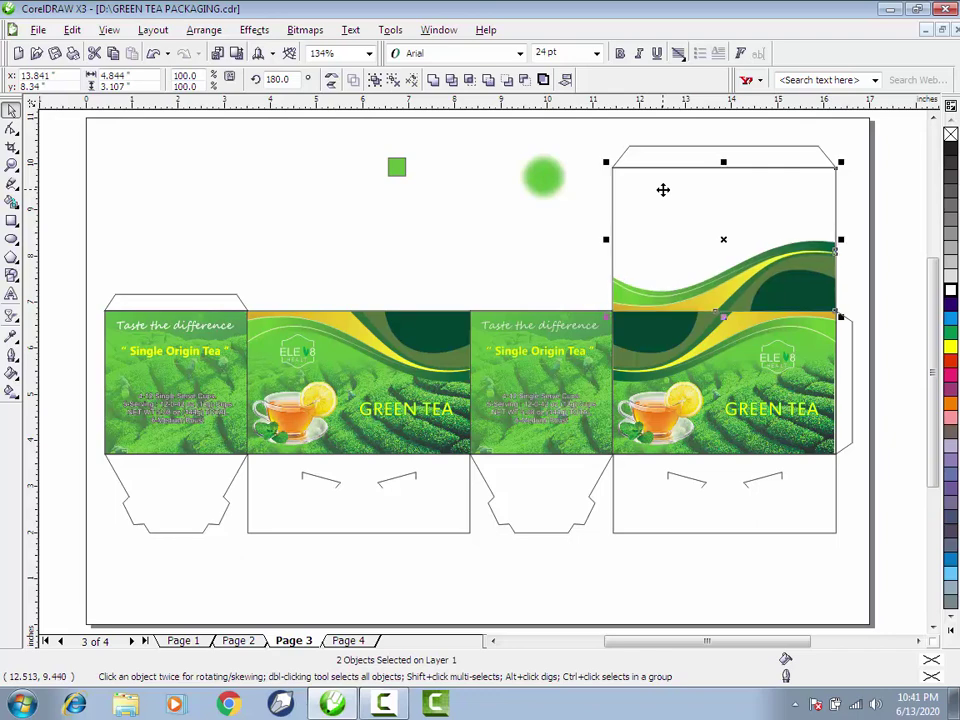
left_click(662, 189, "shift")
left_click(331, 75)
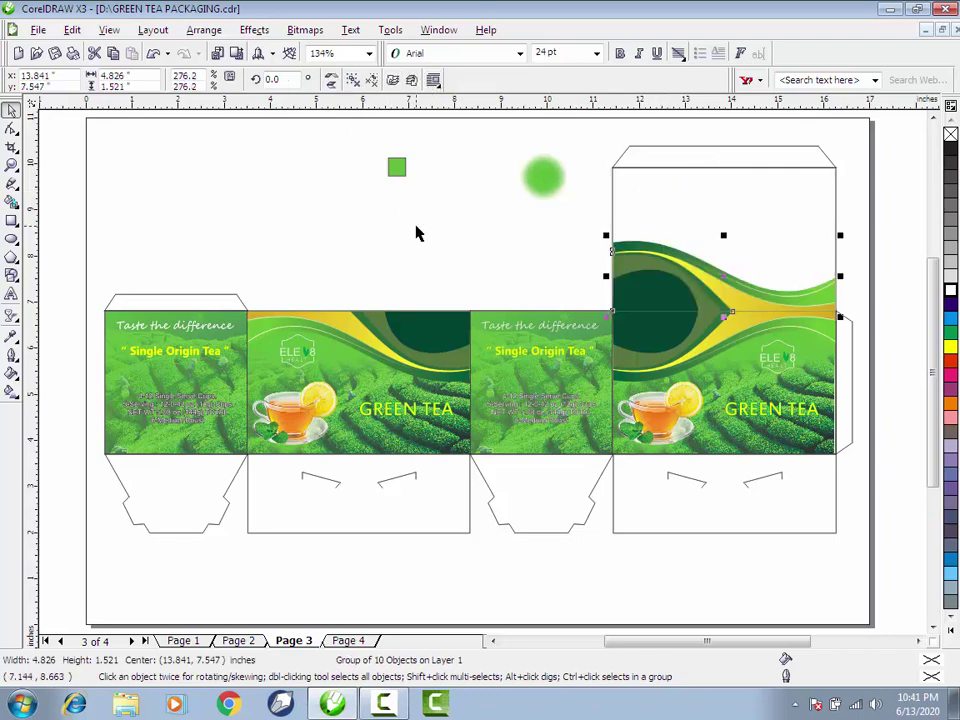
left_click(433, 250)
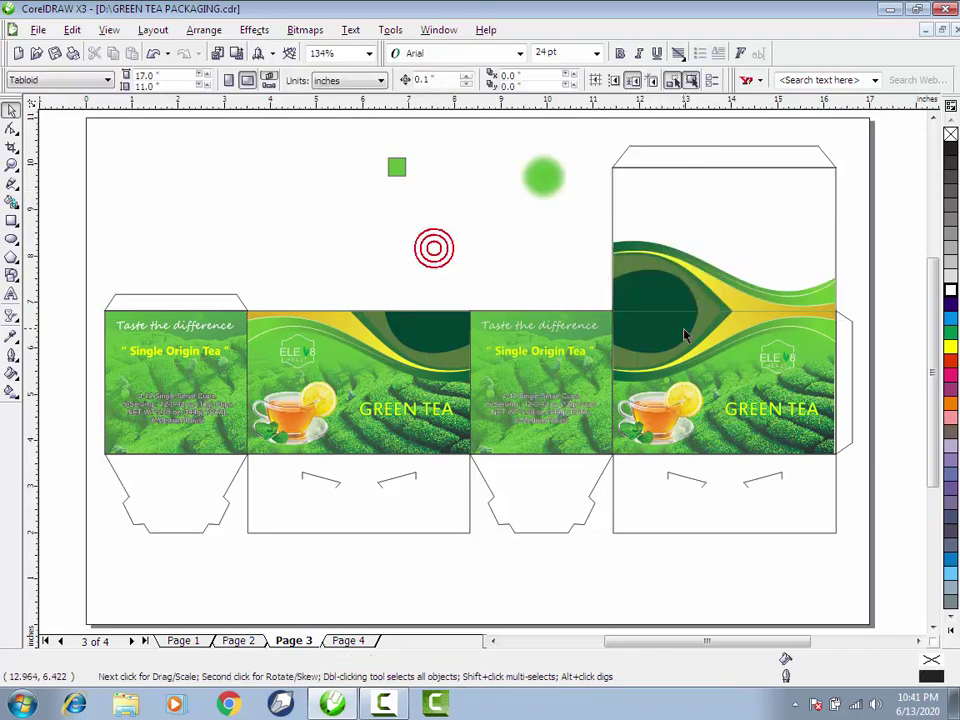
Duplicate the back panel's photo background and PowerClip the copy inside the lid panel.
left_click(744, 398)
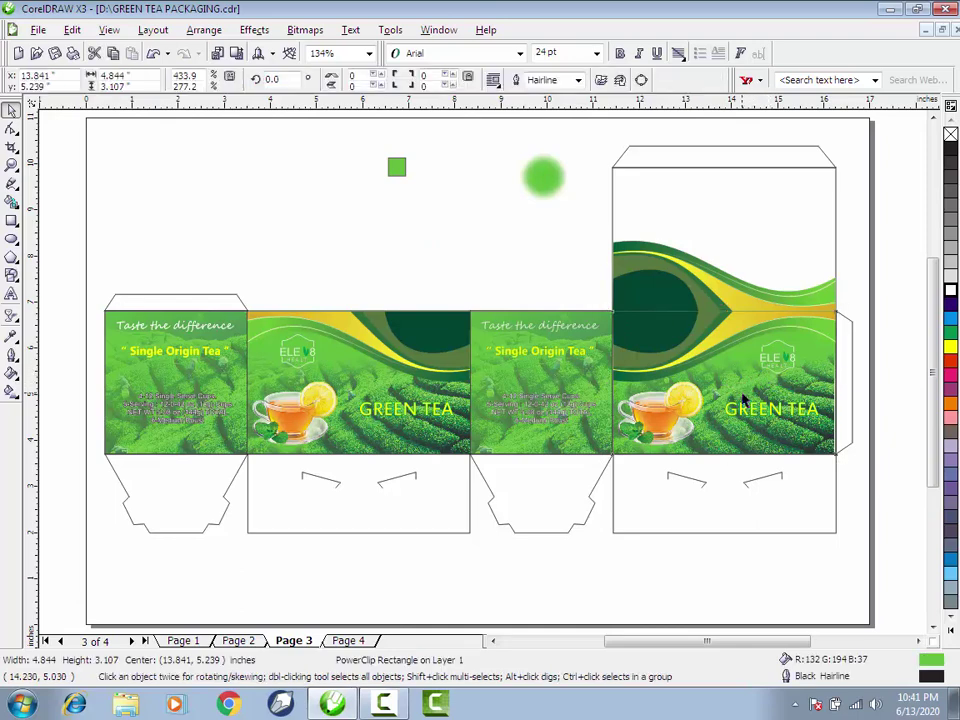
left_click(256, 34)
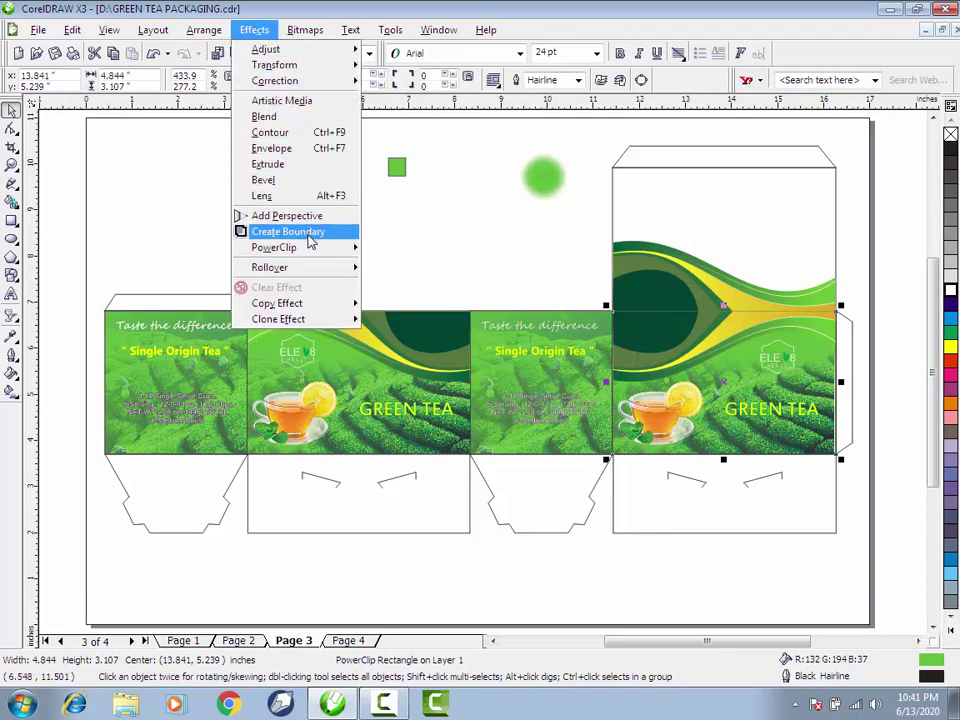
mouse_move(265, 249)
left_click(386, 248)
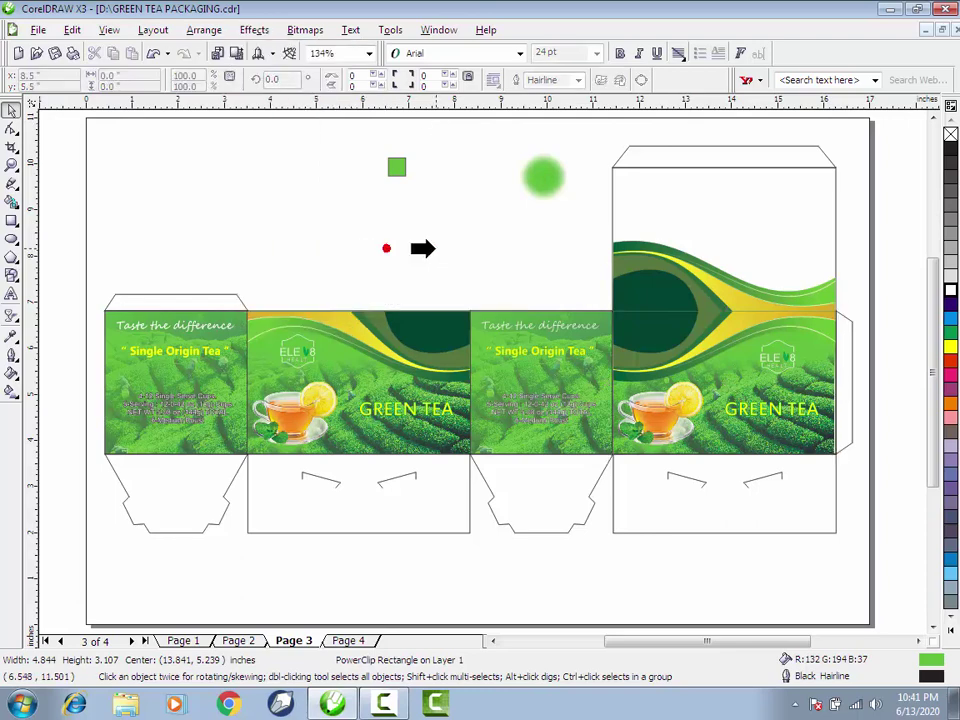
left_click(651, 208)
Edit the lid panel's PowerClip contents, mirror the photo background horizontally and vertically, and finish editing.
left_click(651, 205, "ctrl")
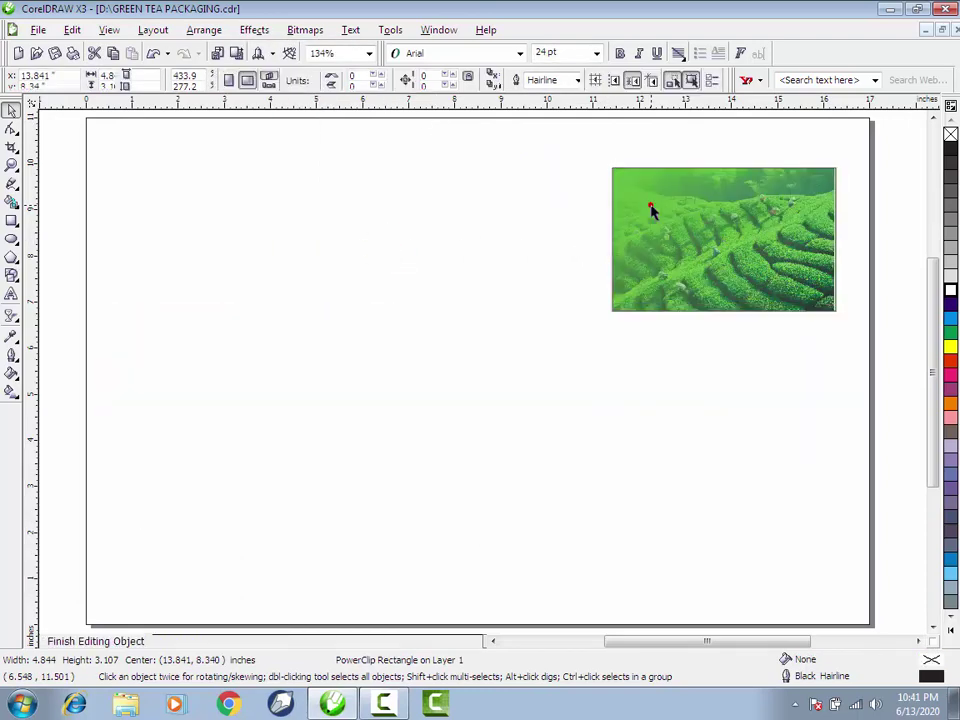
left_click(331, 76)
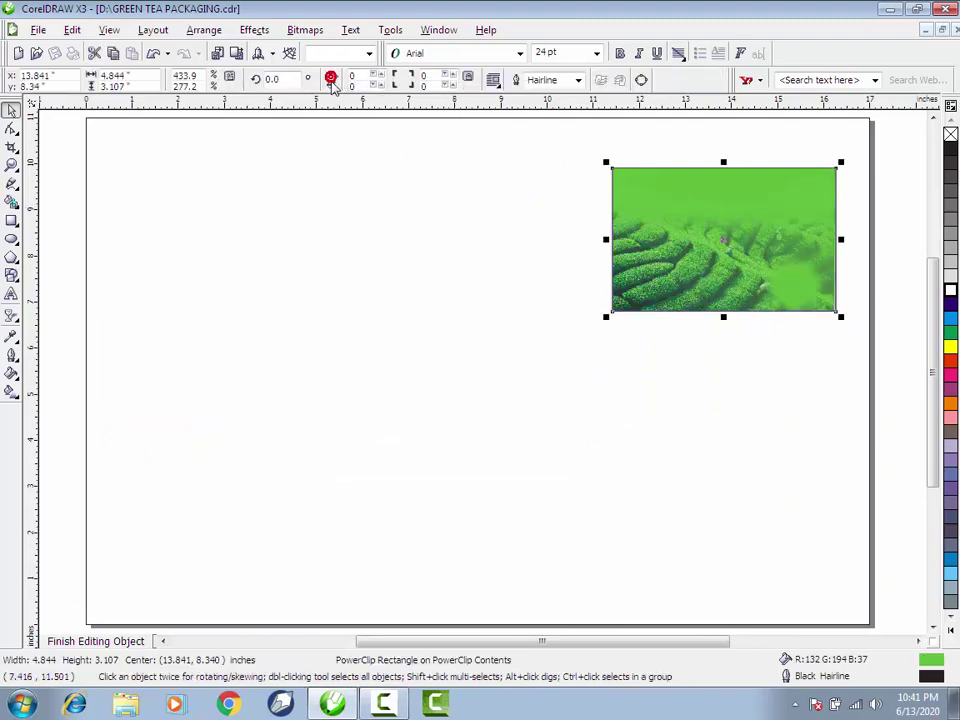
left_click(332, 86)
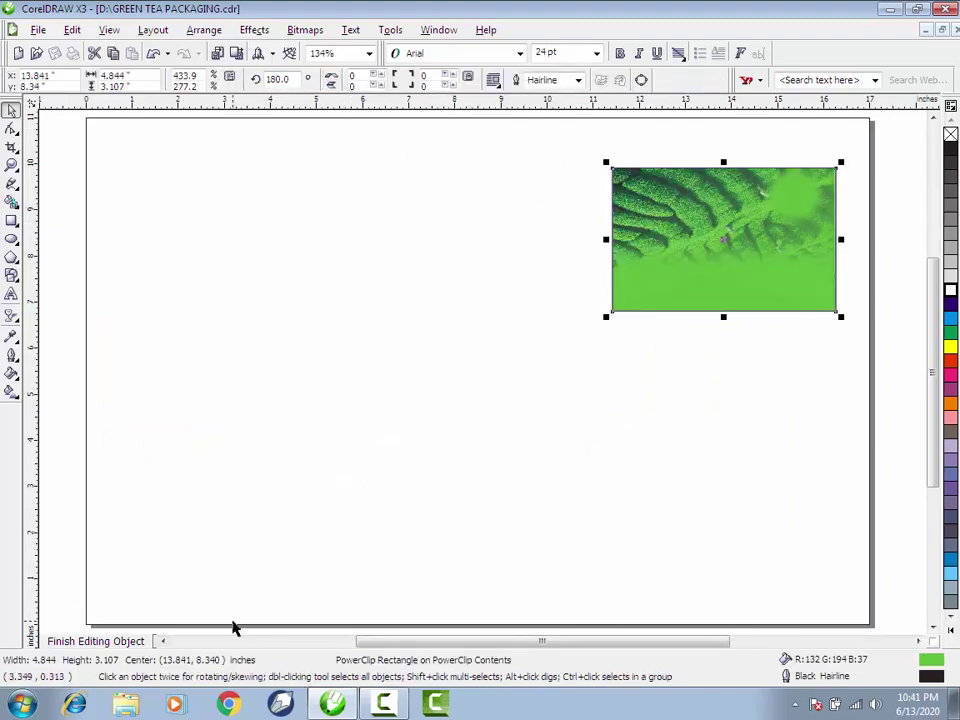
left_click(133, 641)
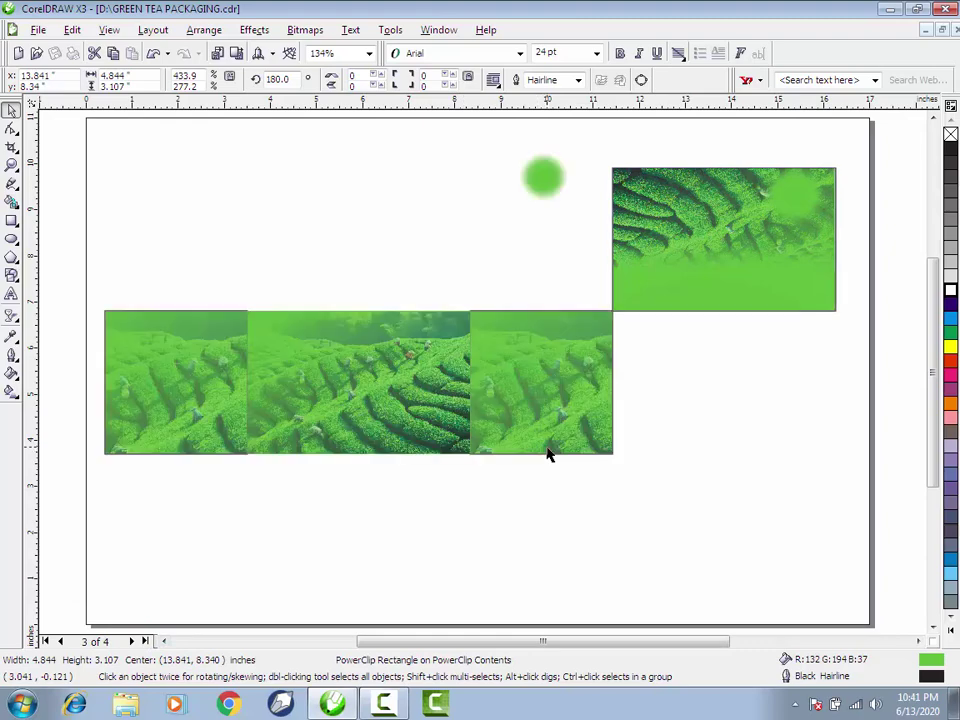
left_click(606, 566)
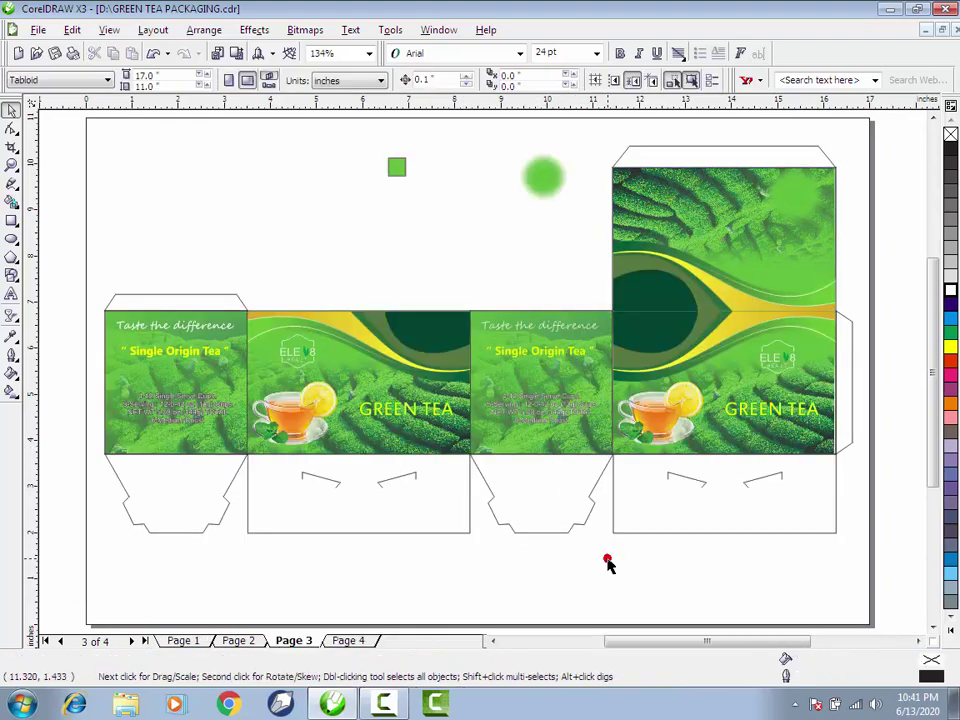
Copy the back panel's tea cup to the lid panel's upper-right corner and mirror it horizontally and vertically.
left_click(661, 416)
left_click_drag(658, 407, 786, 210)
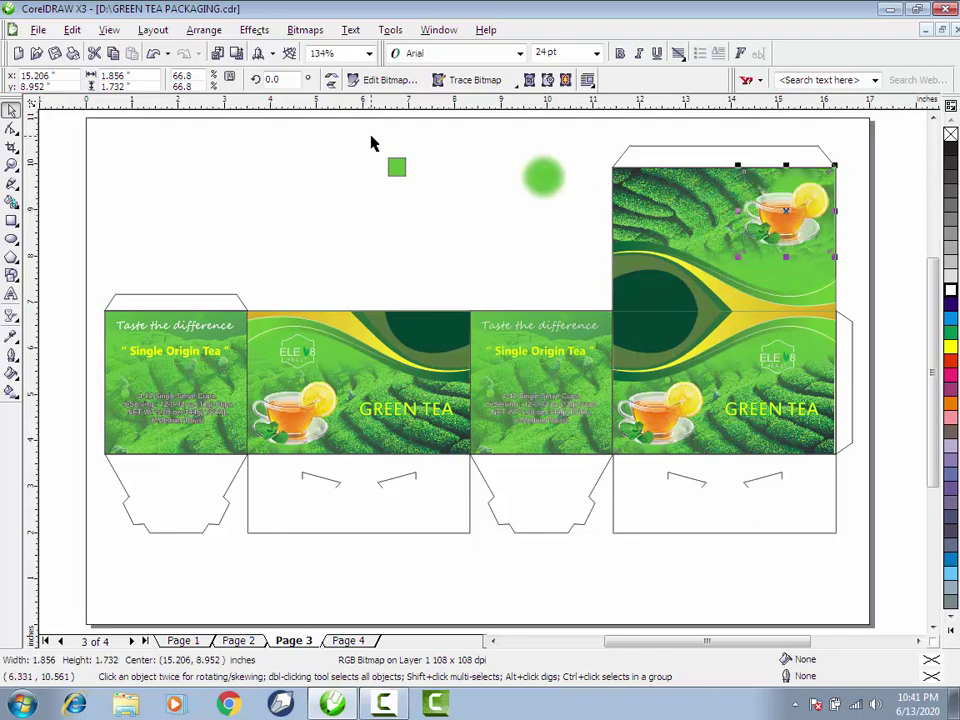
left_click(332, 80)
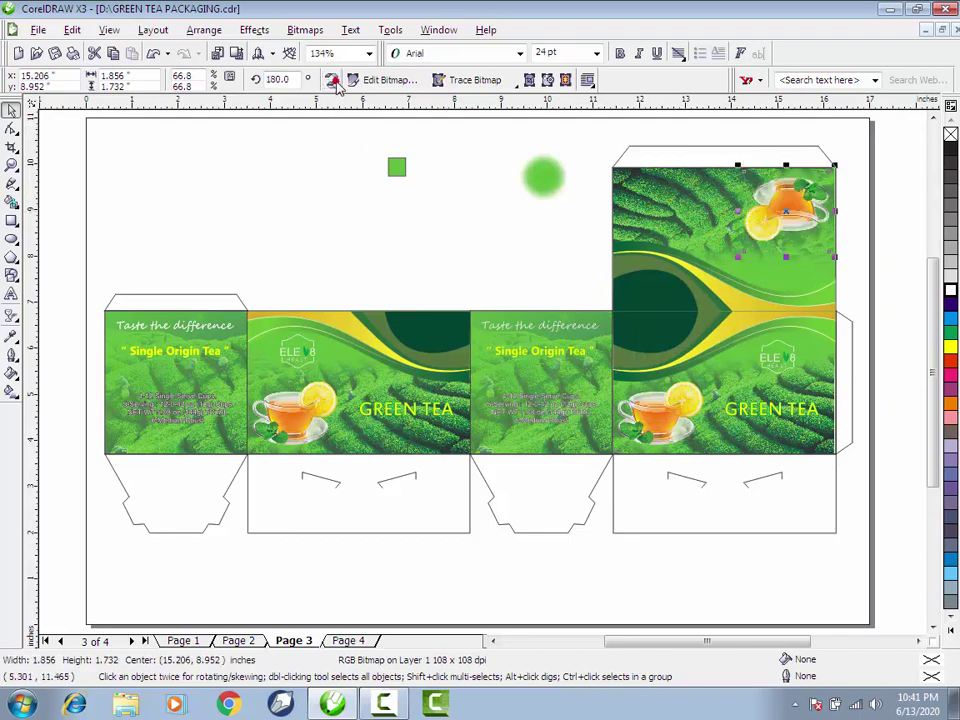
Copy the back panel's logo onto the lid panel below the tea cup and mirror it horizontally and vertically.
left_click_drag(876, 320, 716, 392)
left_click_drag(770, 365, 775, 278)
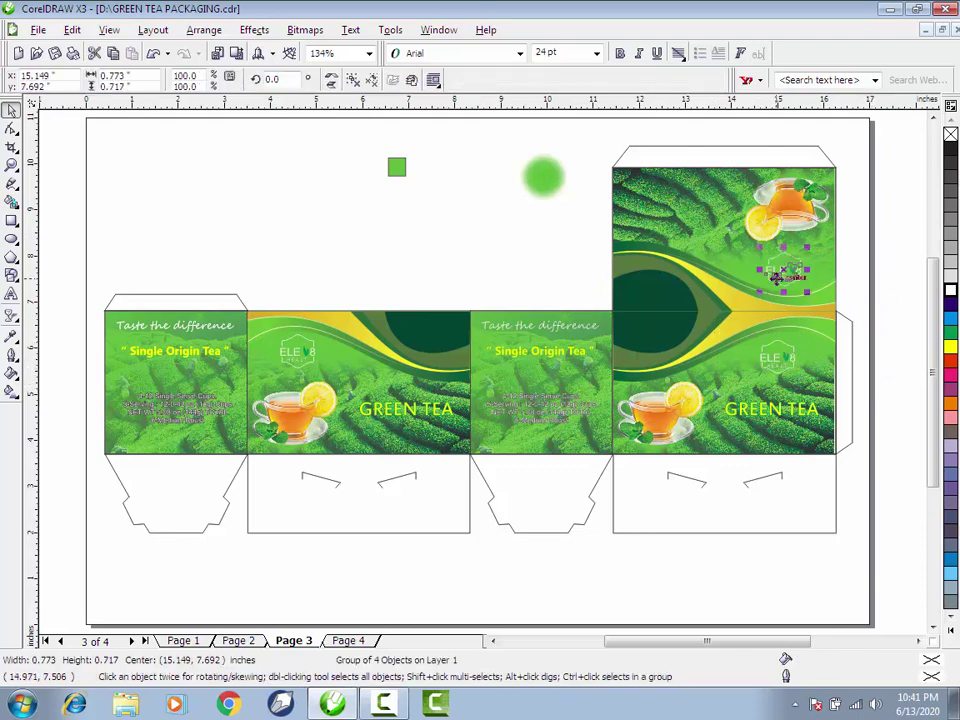
left_click(332, 75)
left_click(332, 84)
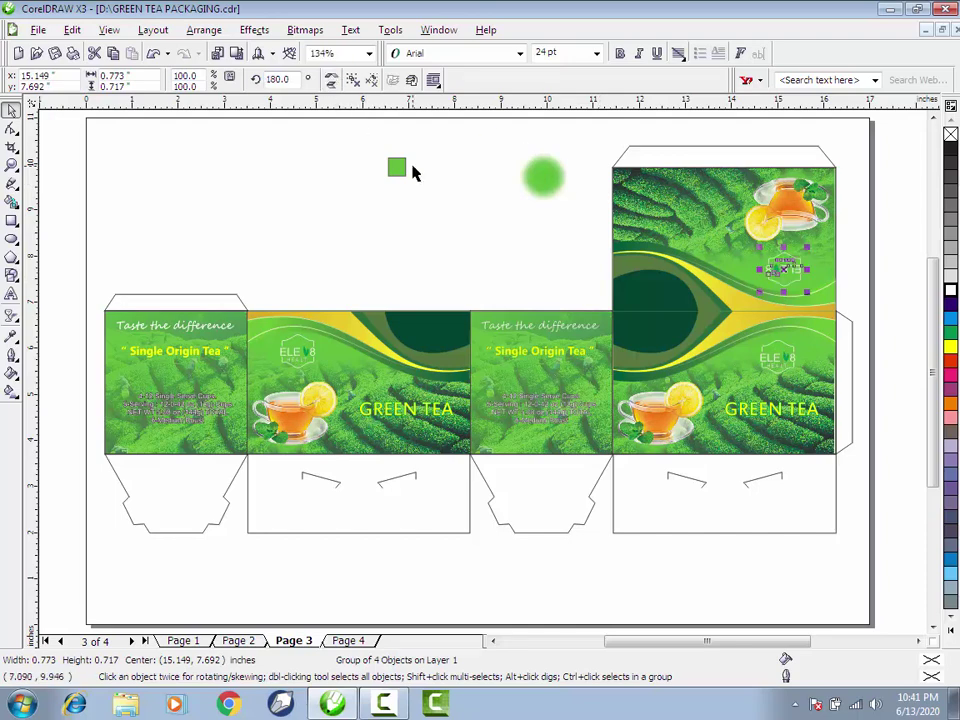
Copy the GREEN TEA text beside the lid's tea cup, mirror it both ways and nudge it 0.1 inch right.
left_click_drag(797, 422, 698, 211)
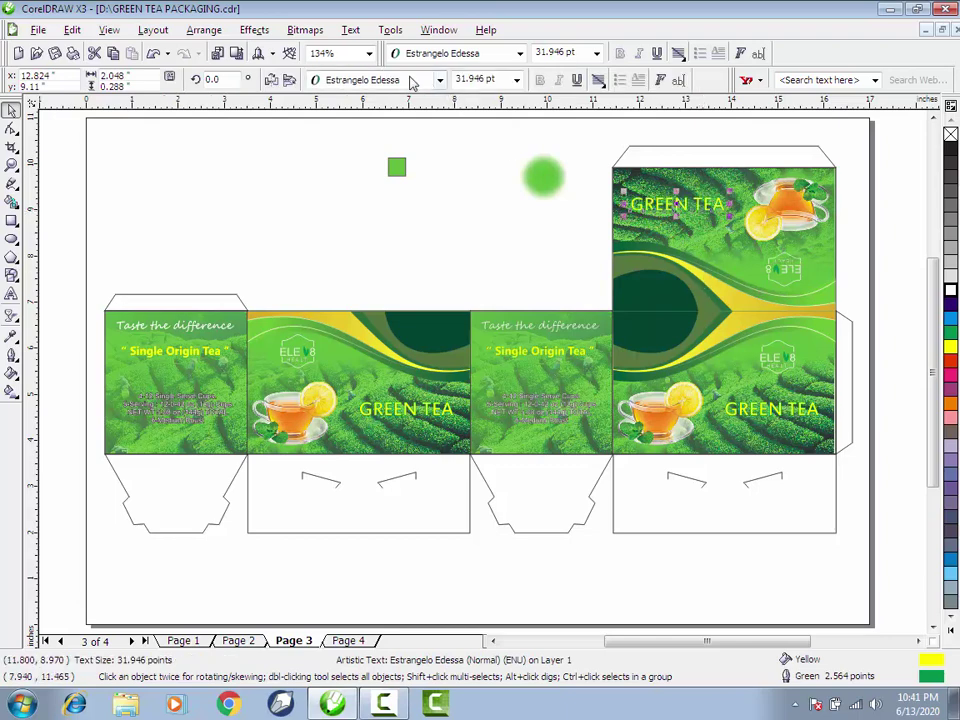
left_click(270, 79)
left_click(288, 79)
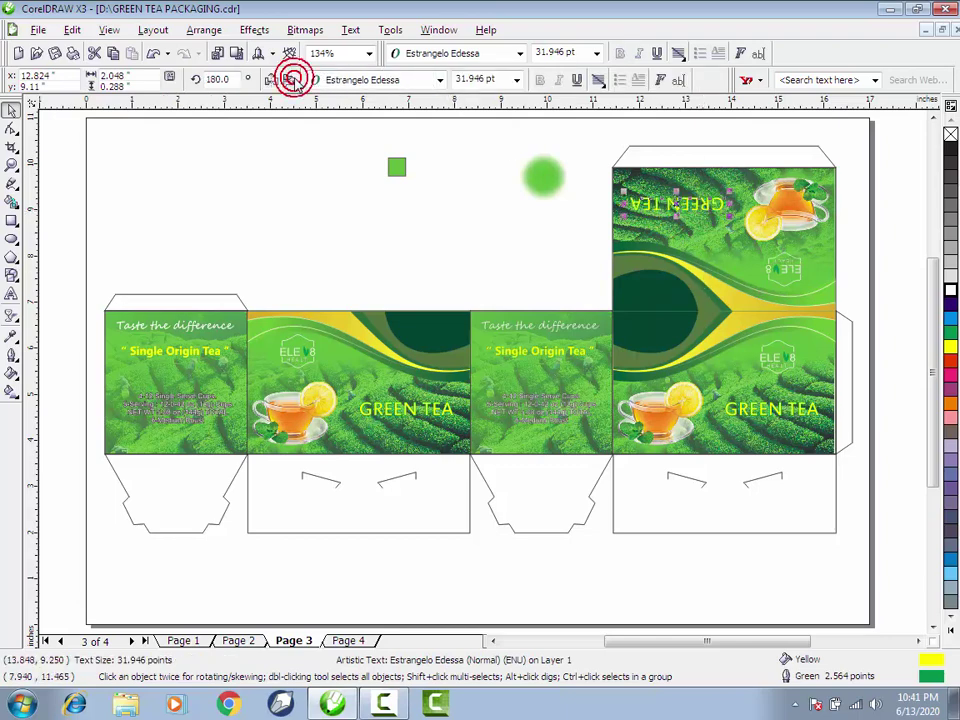
key("Right")
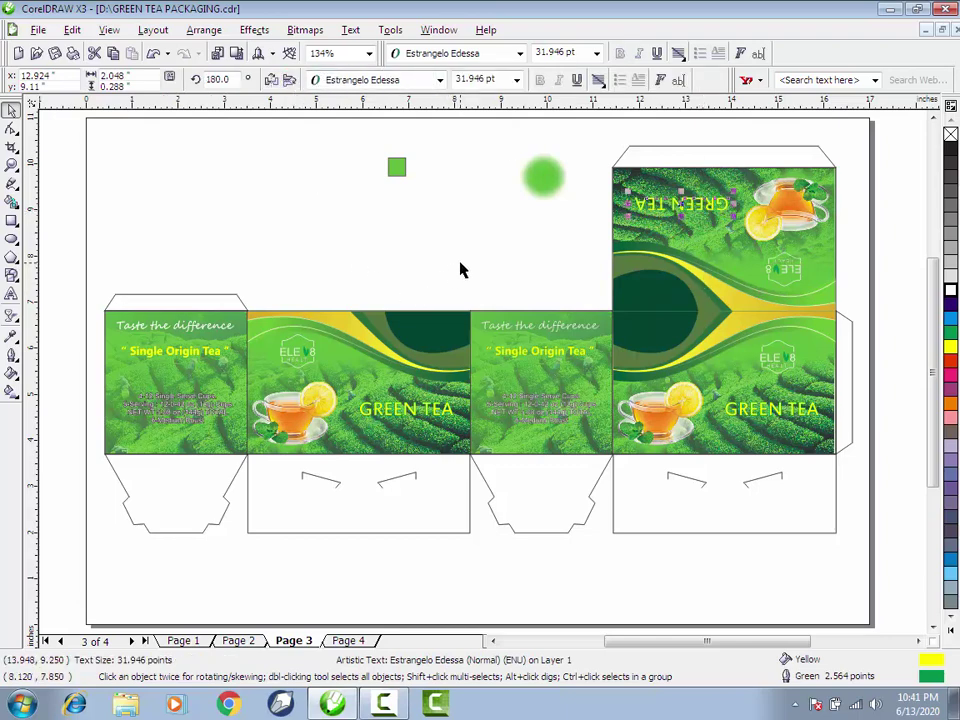
left_click(535, 240)
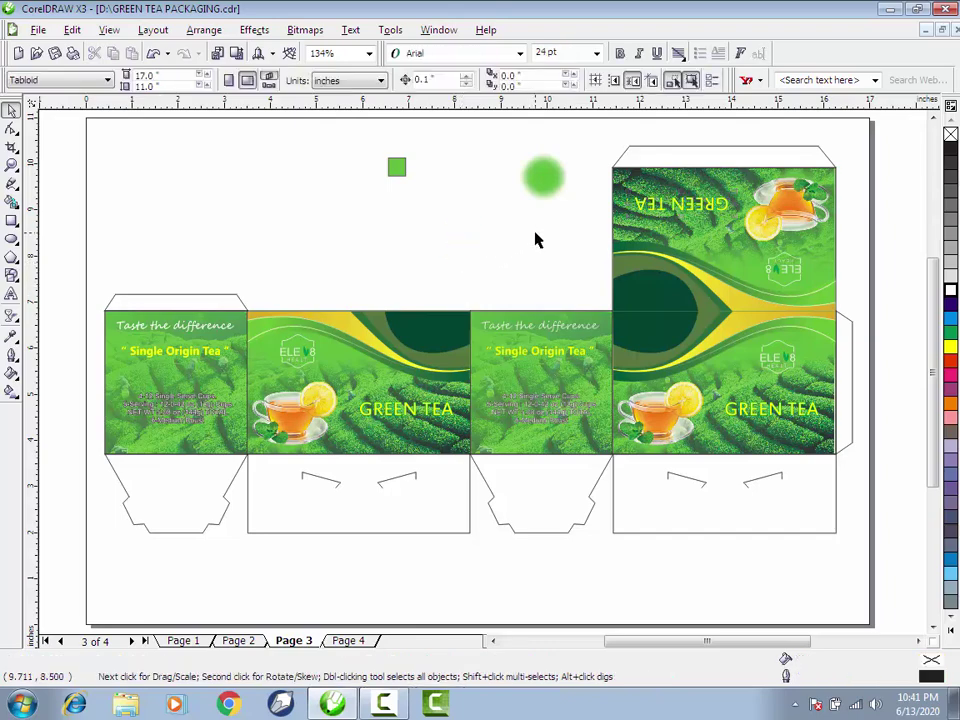
Delete the leftover blurred green circle and small green square outside the dieline.
left_click(549, 173)
key("Delete")
left_click(397, 167)
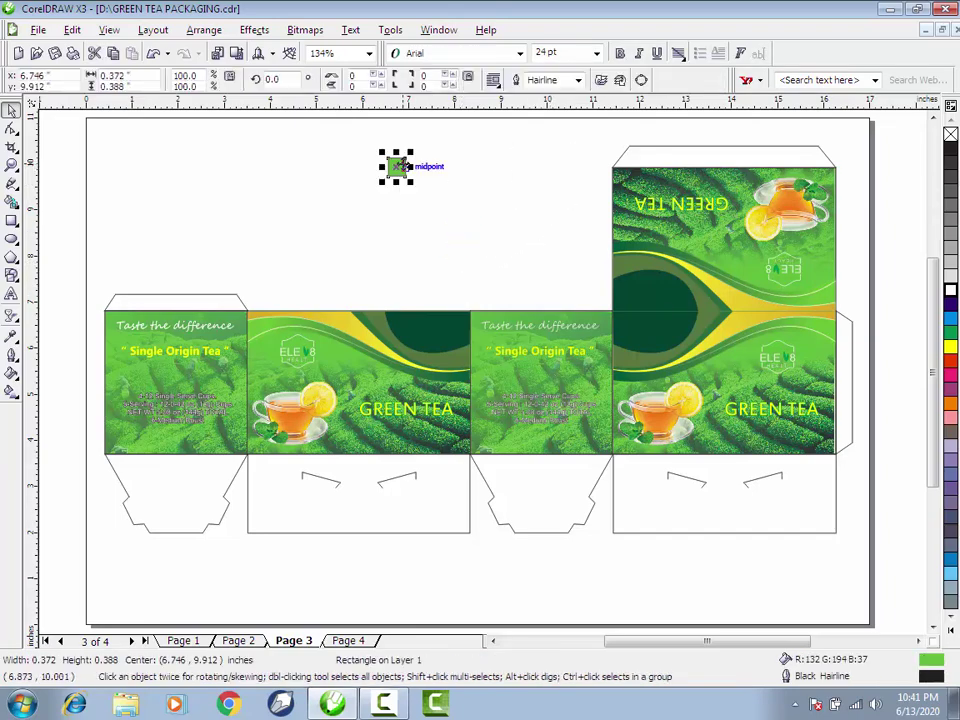
key("Delete")
Select all the box's blank flaps, including the bottom flaps, top flaps and glue tab, and fill them light grey.
left_click(190, 467)
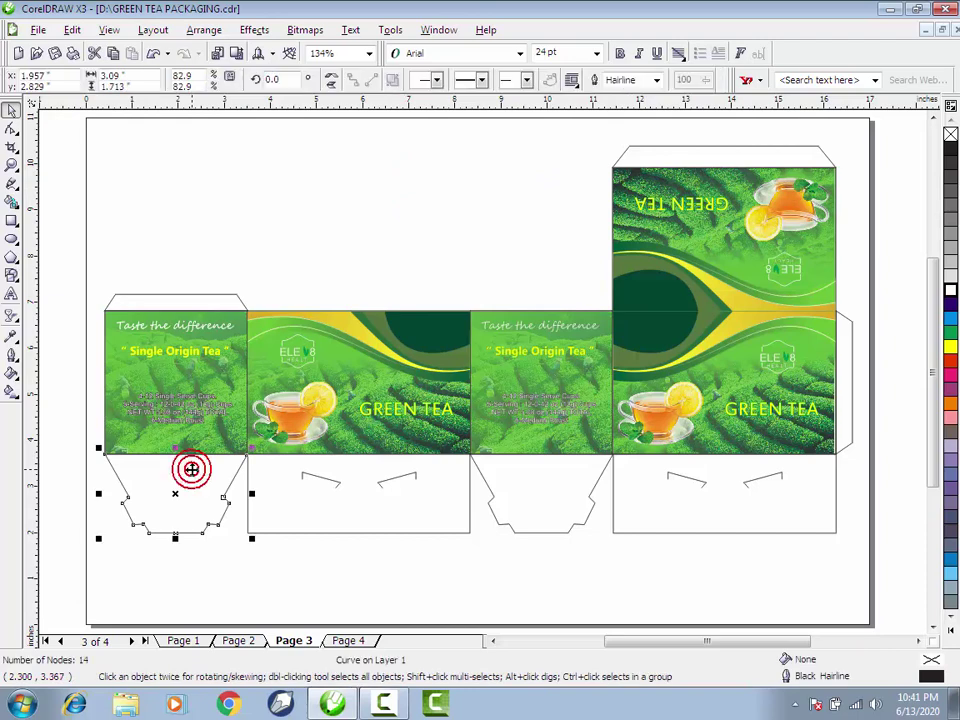
left_click(205, 302, "shift")
left_click(287, 486, "shift")
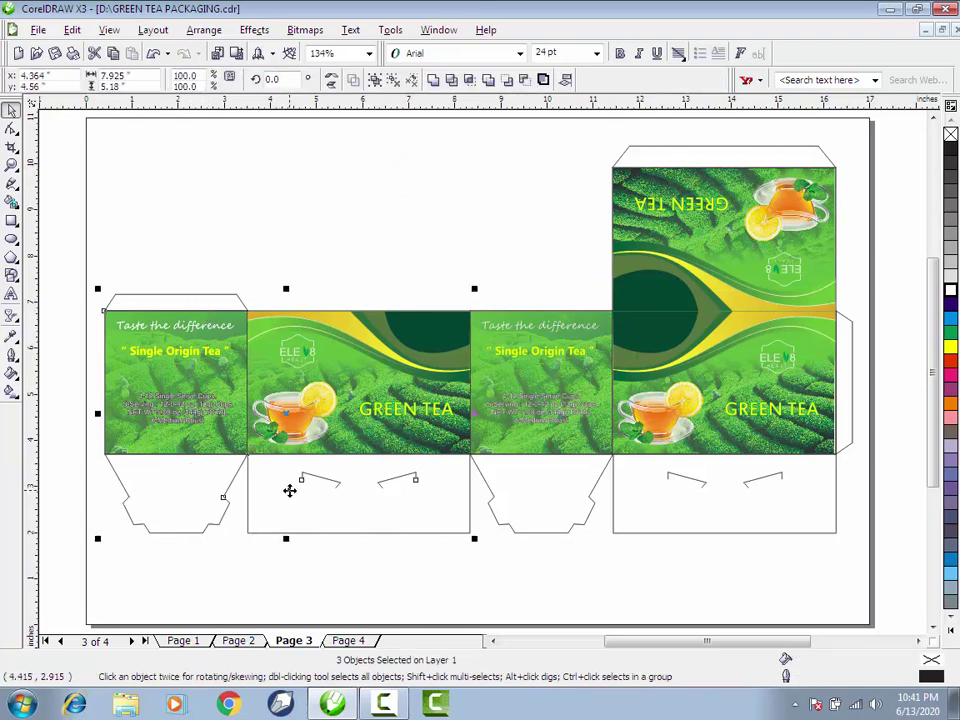
left_click(516, 487, "shift")
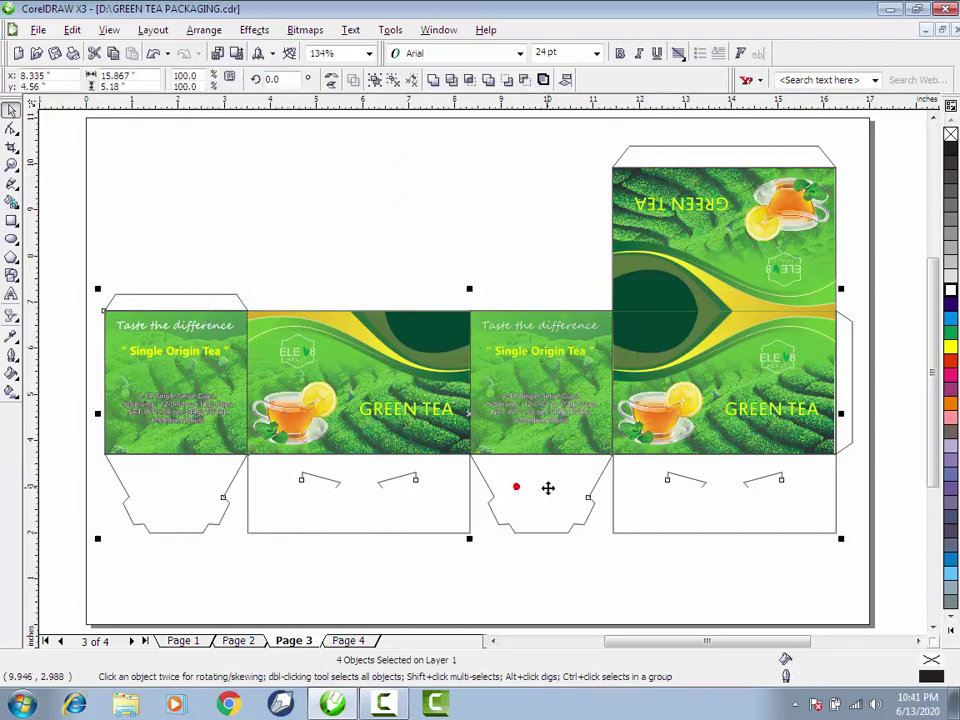
left_click(848, 380, "shift")
left_click(766, 158, "shift")
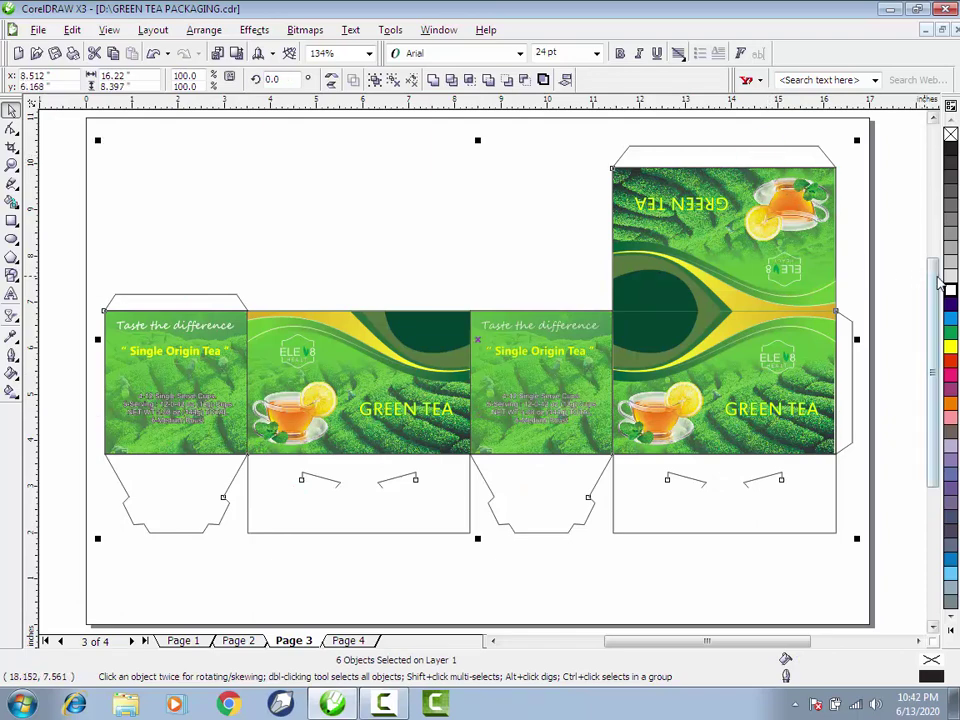
left_click(950, 249)
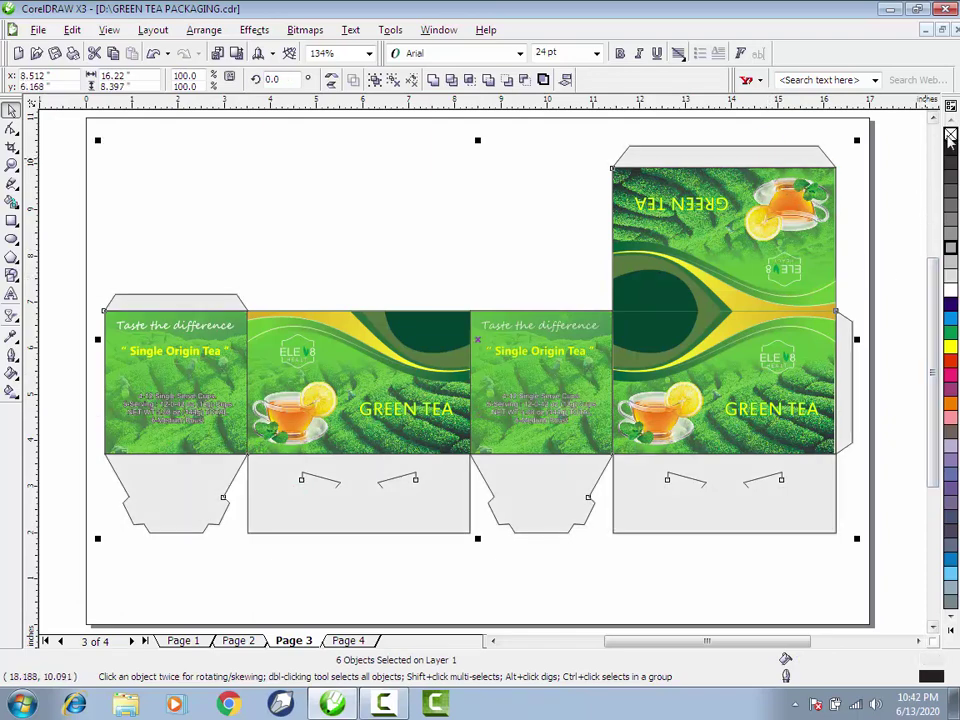
left_click(355, 601)
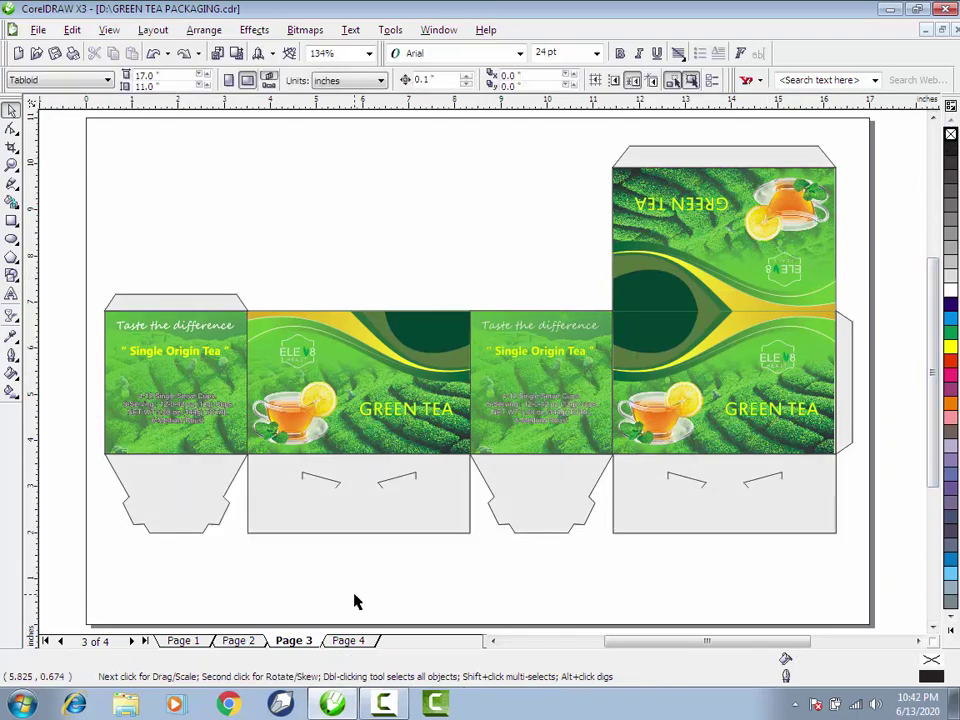
View Page 4 of the document and minimize the program window.
left_click(350, 641)
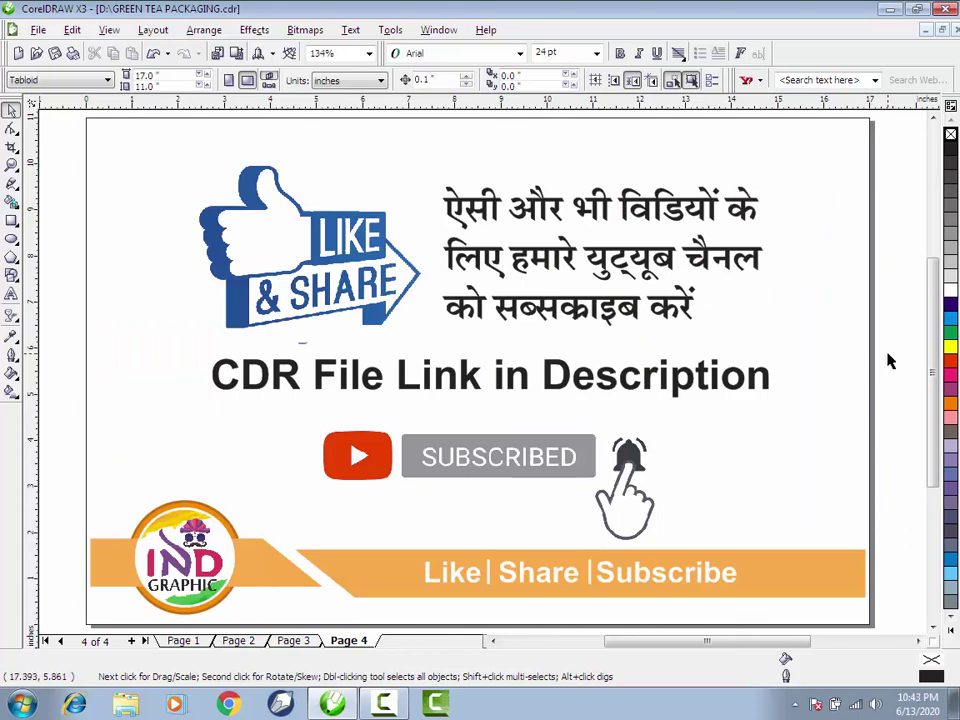
left_click(888, 11)
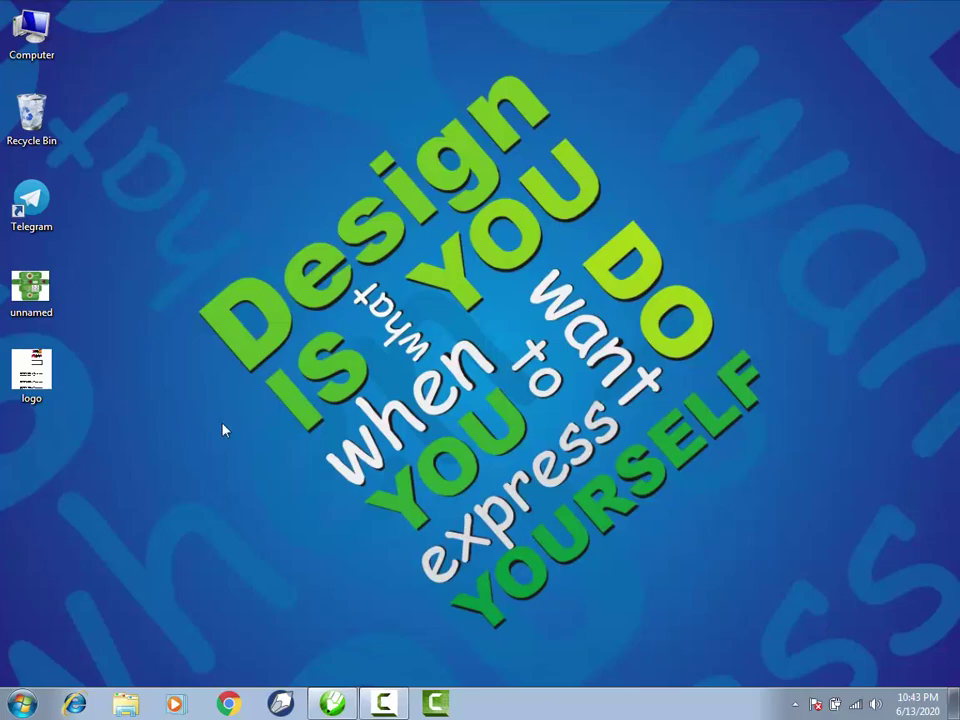